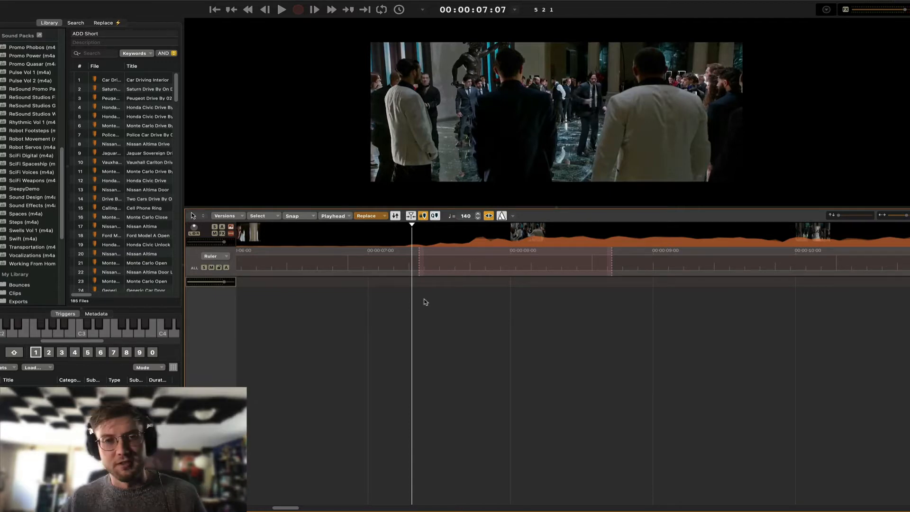
Place a sync marker at 00:00:07:13 and search its sound library for "grab metal"
click(427, 269)
click(450, 271)
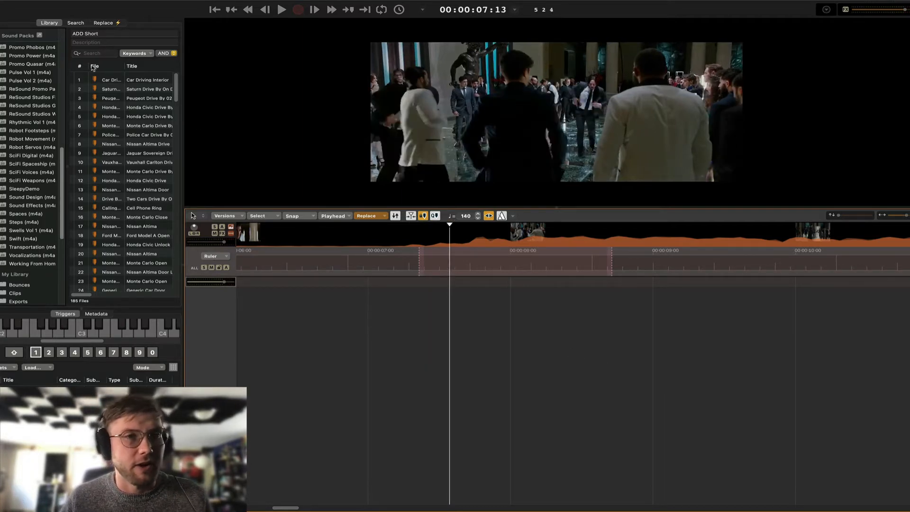
key(m)
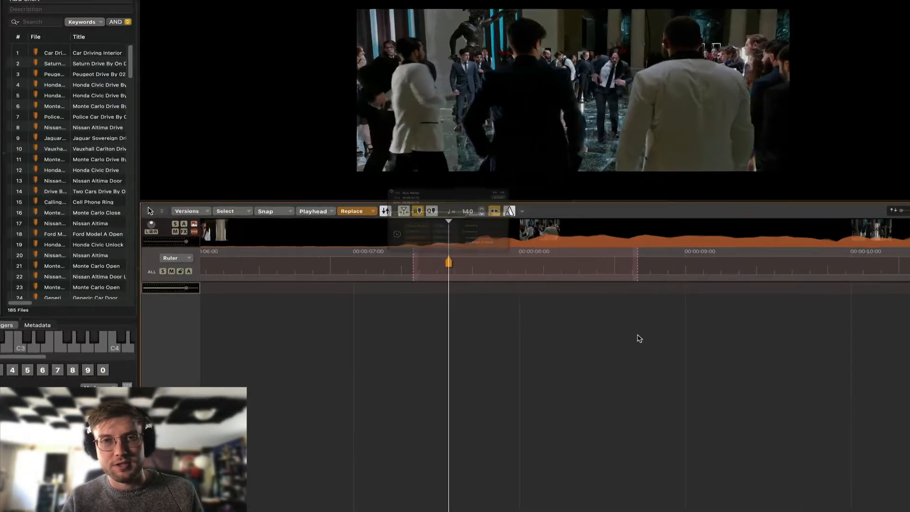
text(grab metal)
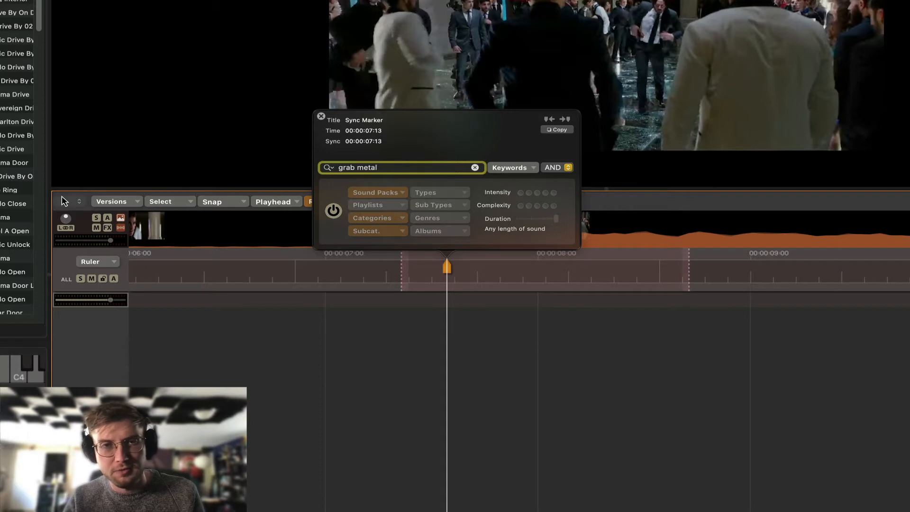
key(Return)
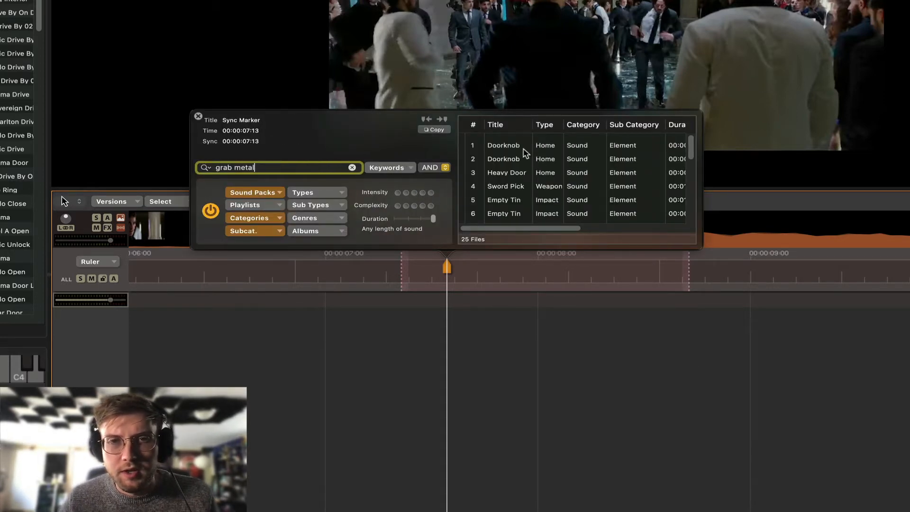
Audition the two Doorknob results and add Doorknob Turn 02 to the timeline at the sync marker
click(524, 148)
click(518, 161)
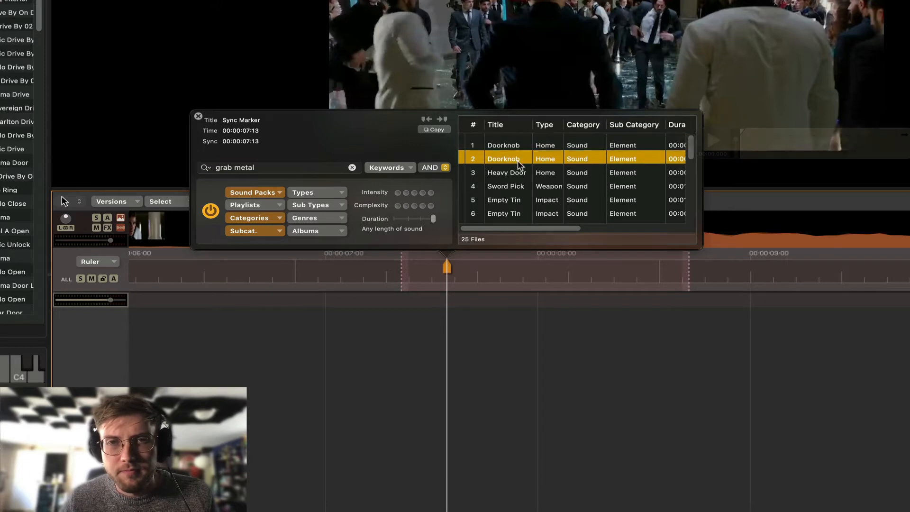
click(508, 147)
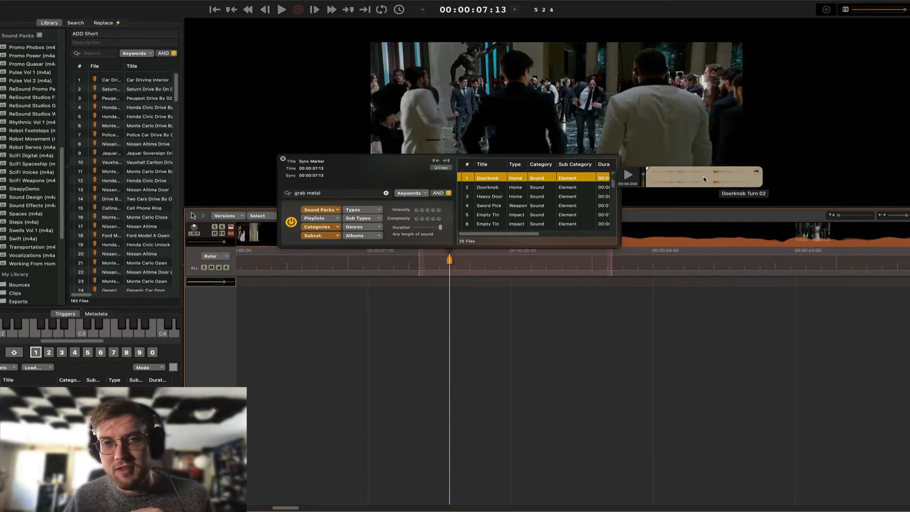
double_click(496, 179)
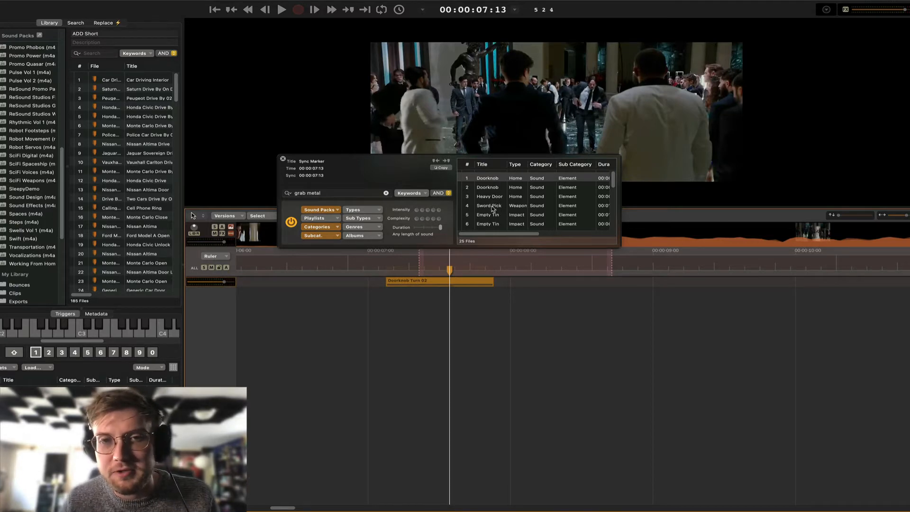
Audition the Heavy Door result, look through the remaining sounds, and shorten the search to "grab"
click(493, 199)
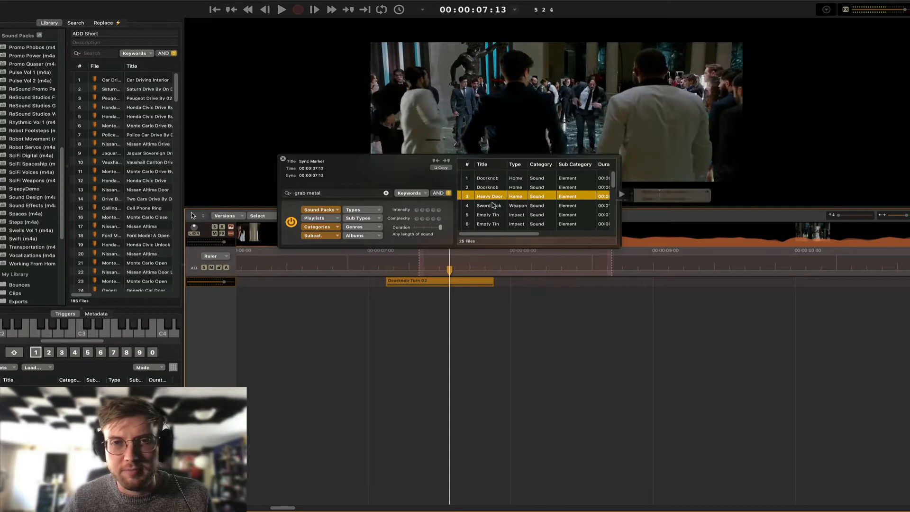
scroll(522, 204, down, 6)
click(357, 195)
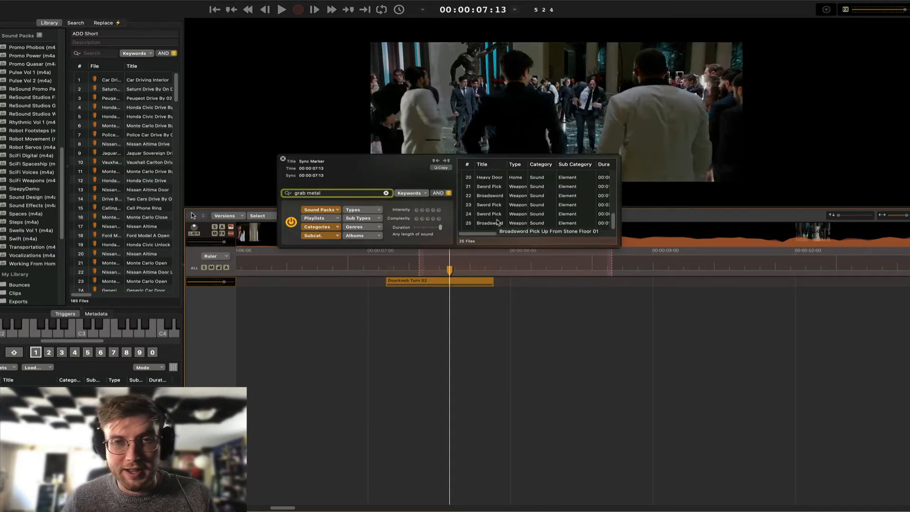
key(BackSpace)
key(BackSpace)
key(BackSpace)
key(BackSpace)
key(BackSpace)
key(BackSpace)
Audition the Grab Pistol results and add Grab Pistol Magazine From Pouch 03 at the sync marker
click(606, 185)
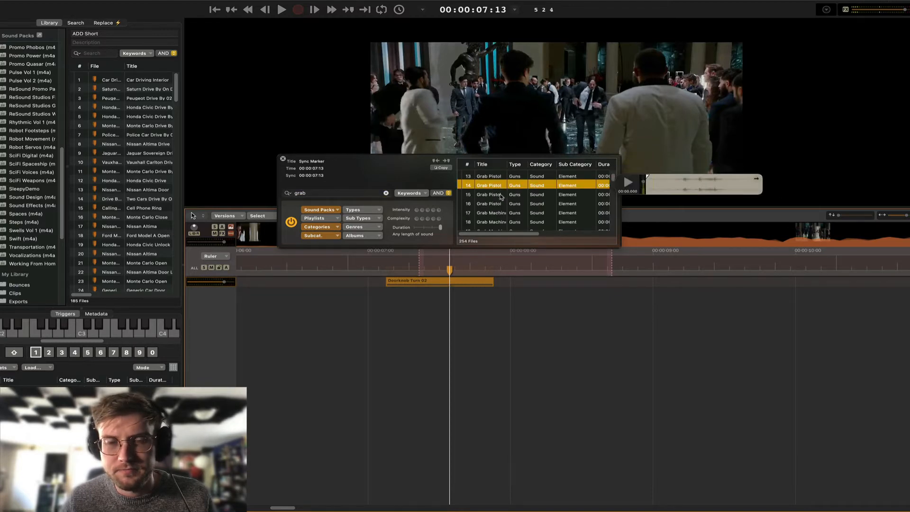
click(515, 198)
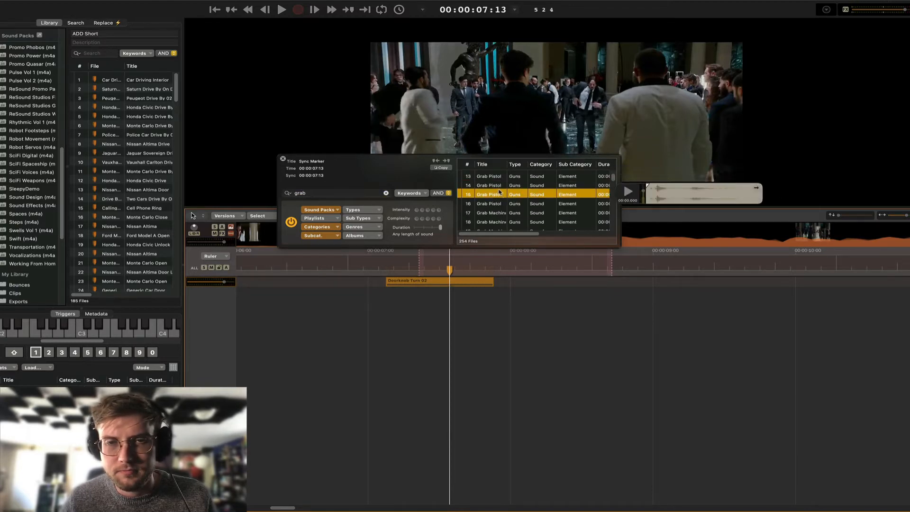
click(496, 187)
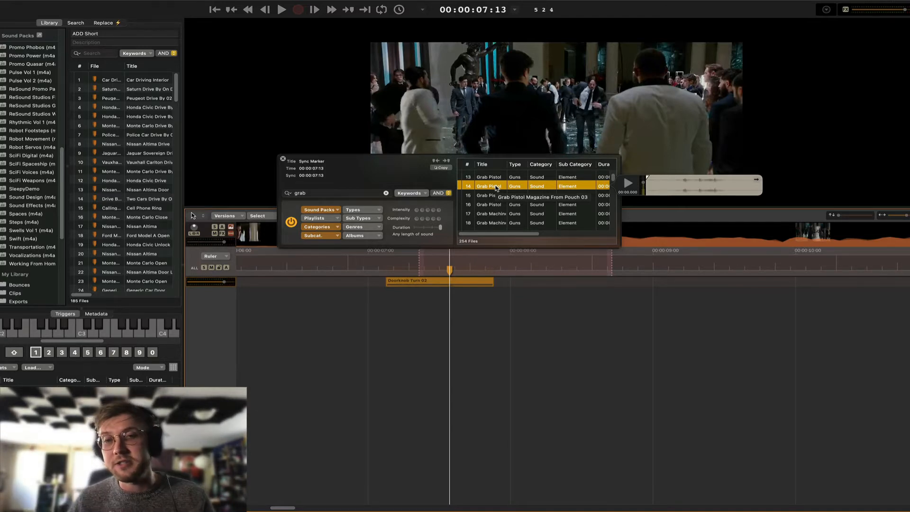
double_click(497, 188)
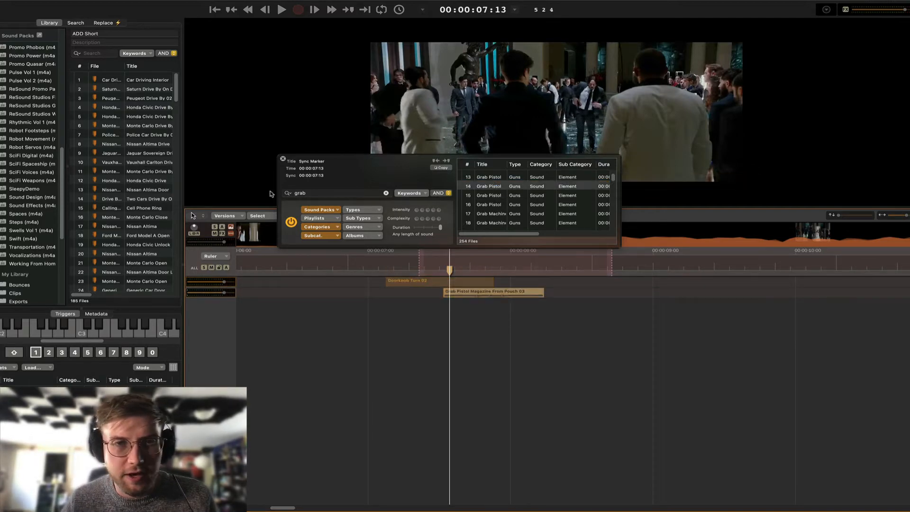
Close the marker's sound search, nudge the Grab Pistol Magazine clip slightly earlier, and play back the section to check its timing
click(283, 159)
drag(507, 292, 504, 291)
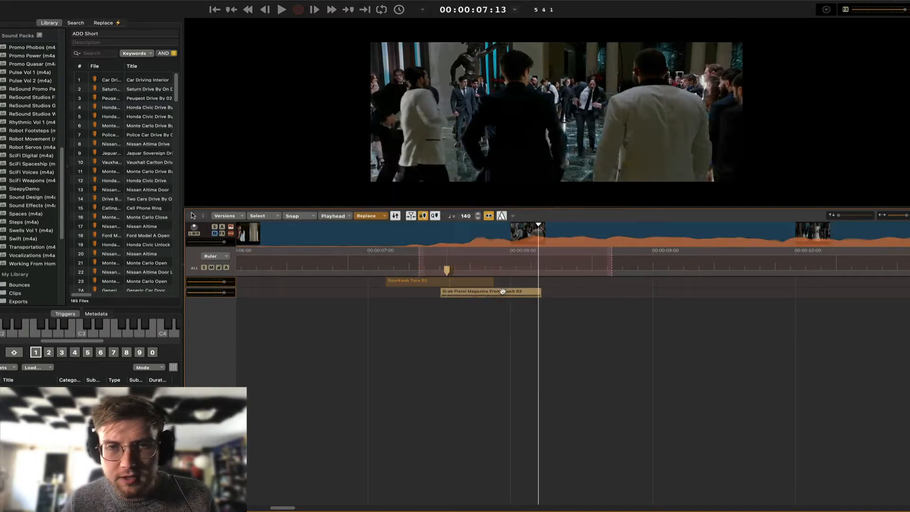
click(472, 259)
key(space)
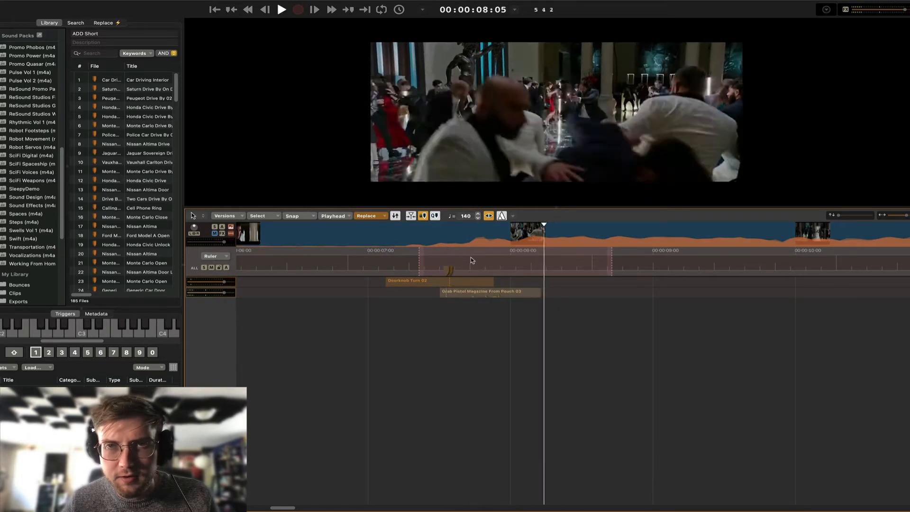
click(457, 260)
key(space)
key(space)
click(453, 260)
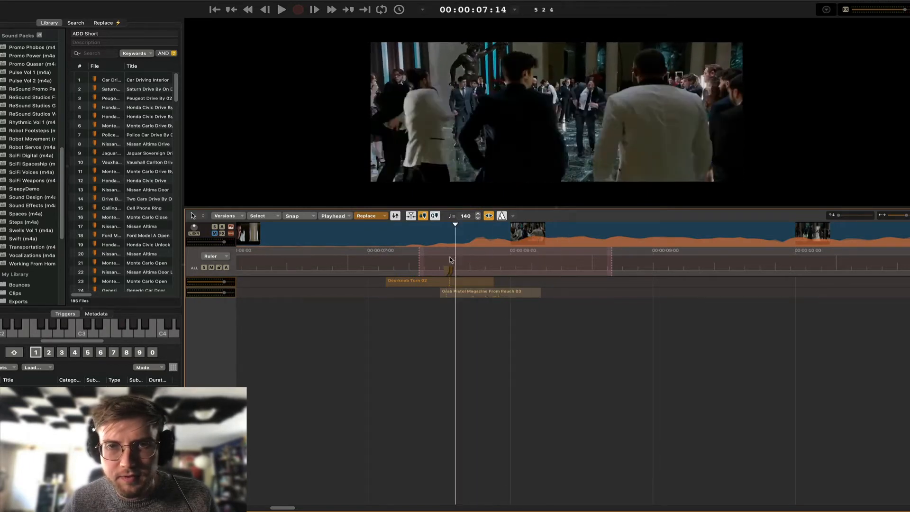
key(space)
key(space)
Move and trim the Doorknob Turn 02 clip to span about 00:00:07:15 to 00:00:08:01, then enlarge the track height and play it back
click(429, 259)
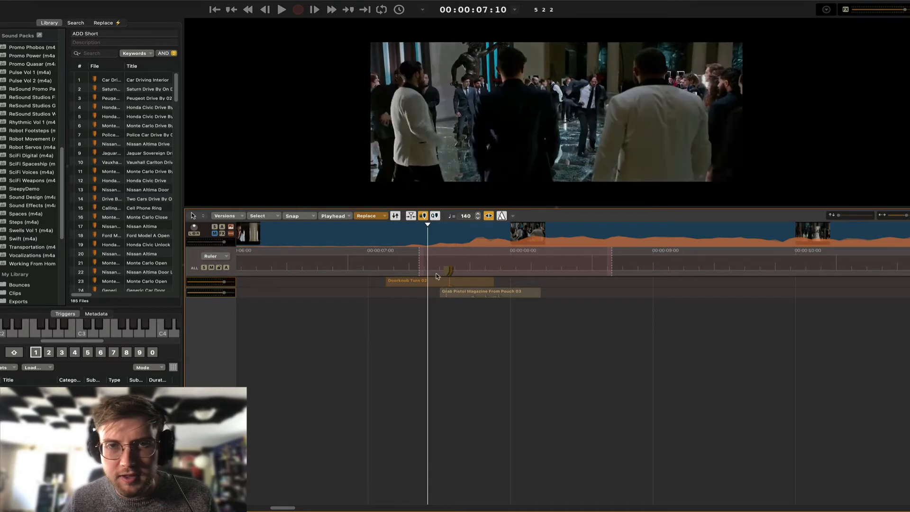
click(457, 281)
drag(456, 281, 493, 282)
key(space)
key(space)
drag(843, 218, 858, 221)
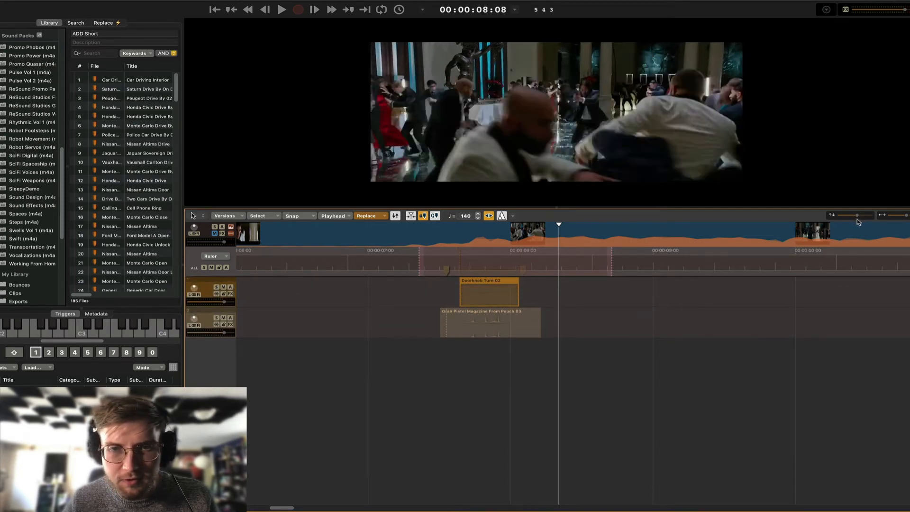
click(430, 259)
key(space)
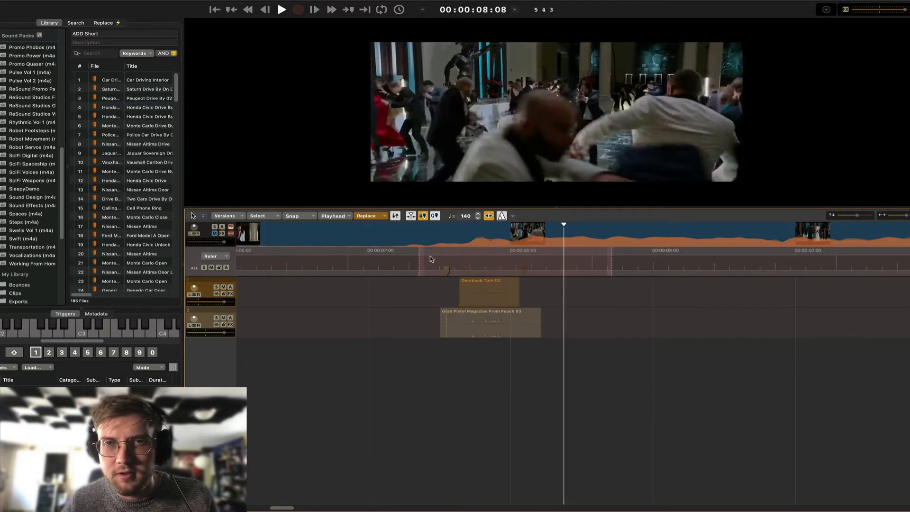
key(space)
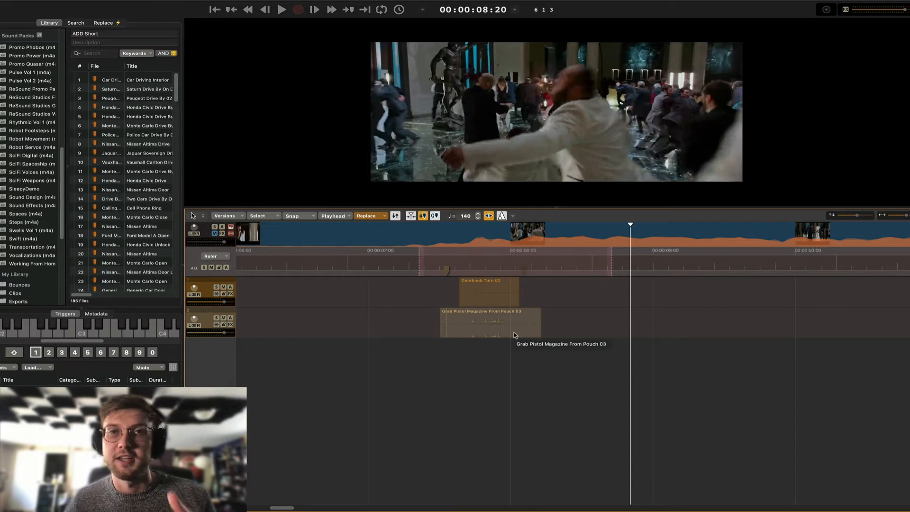
Place a second sync marker at 00:00:08:01 and search its sound library for "gunshot pistol"
click(441, 261)
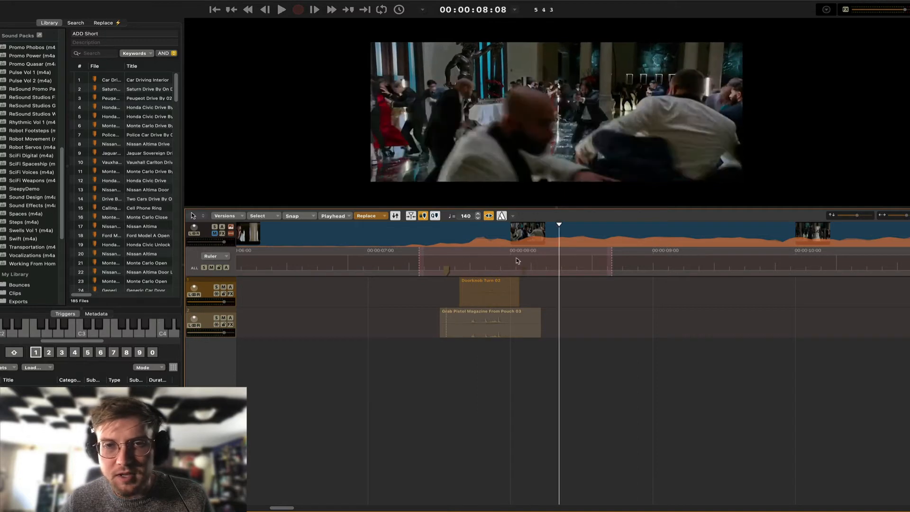
click(518, 260)
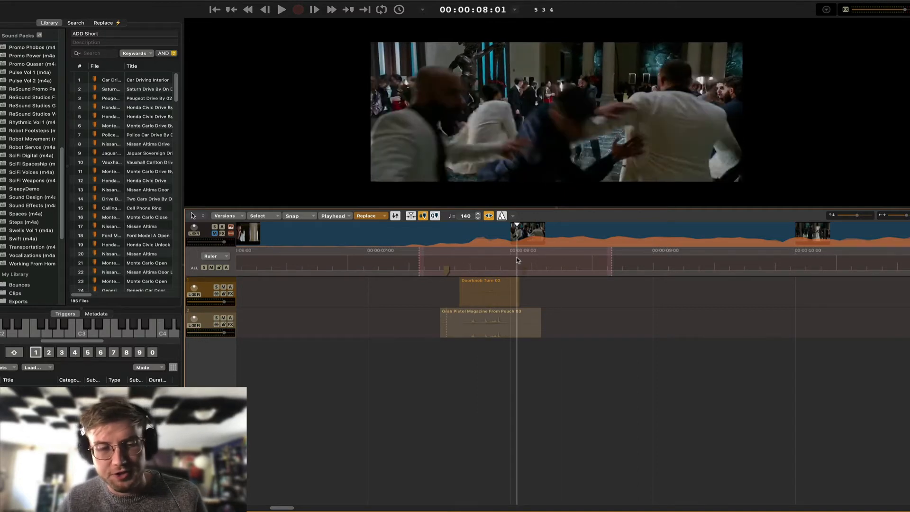
key(m)
double_click(517, 260)
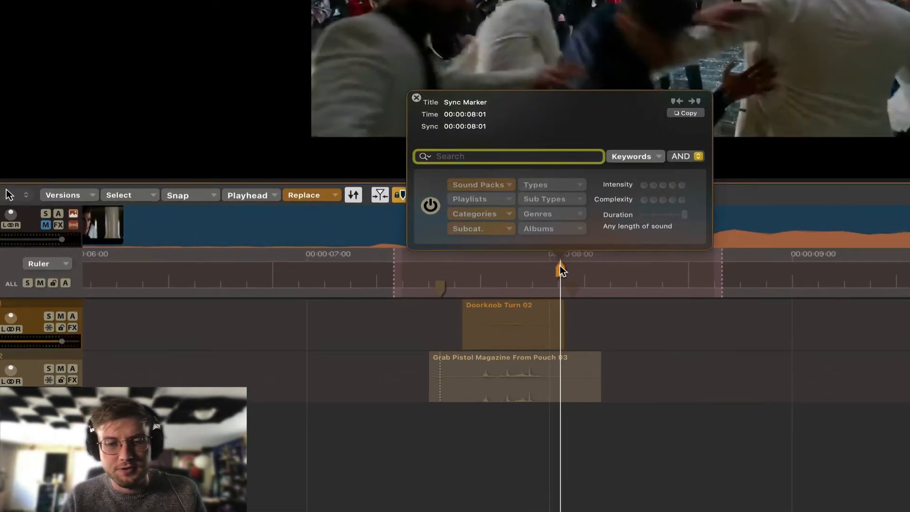
text(gunsh)
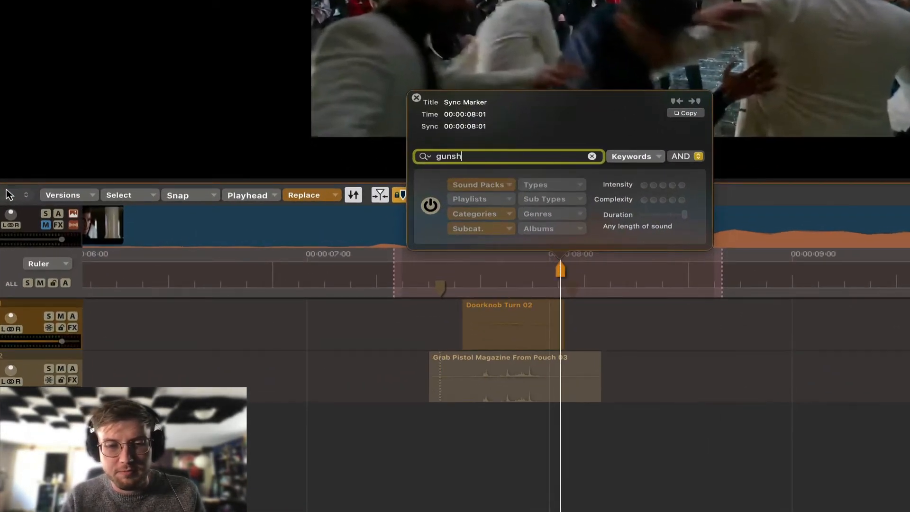
text(ot)
key(Return)
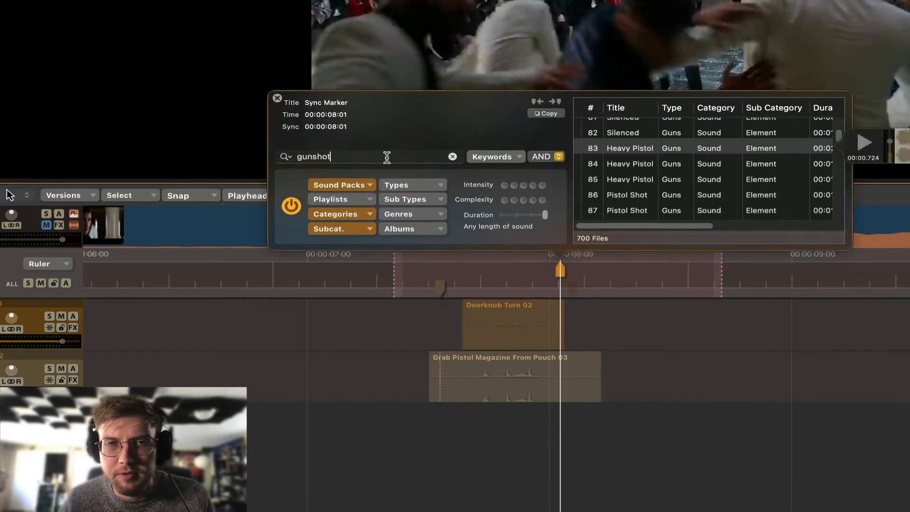
click(386, 156)
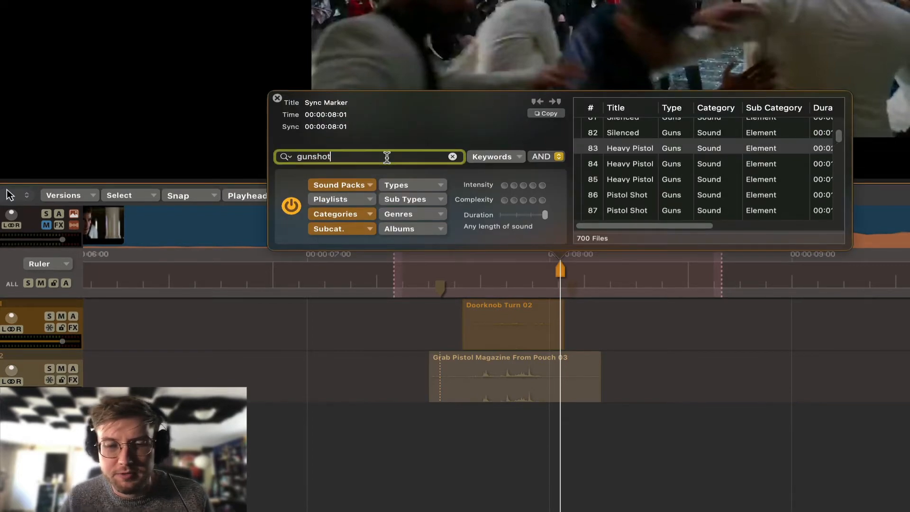
text(pistol)
key(Return)
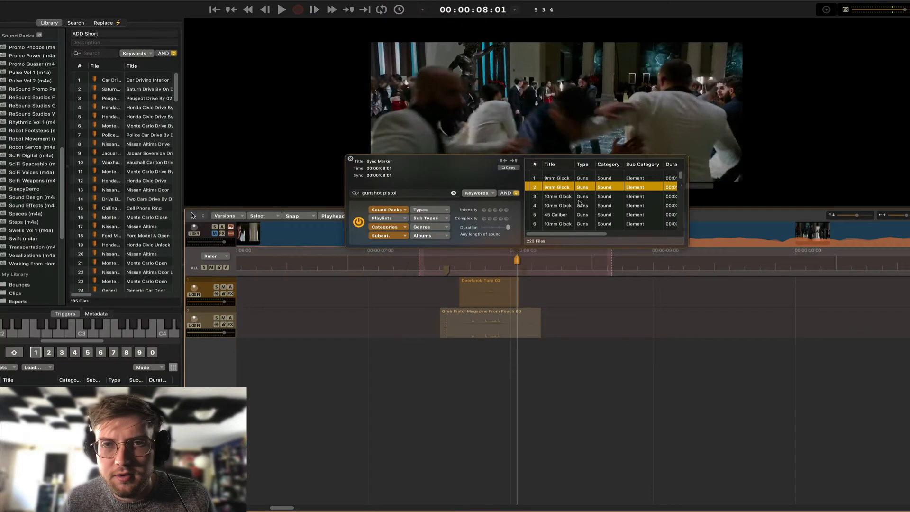
Audition the Pistol Shot results and add Pistol Shot Single 04 and Pistol Shot Single 05 at the 00:00:08:01 marker
scroll(572, 203, down, 5)
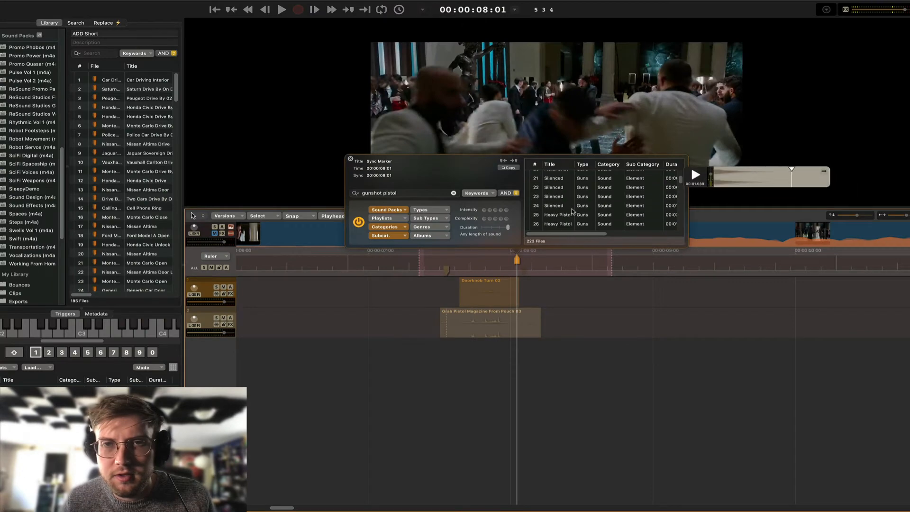
click(569, 201)
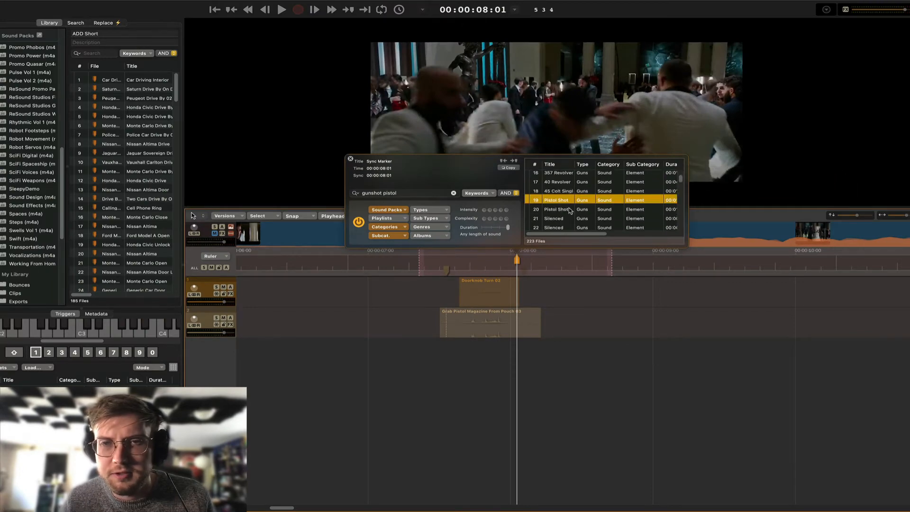
click(569, 211)
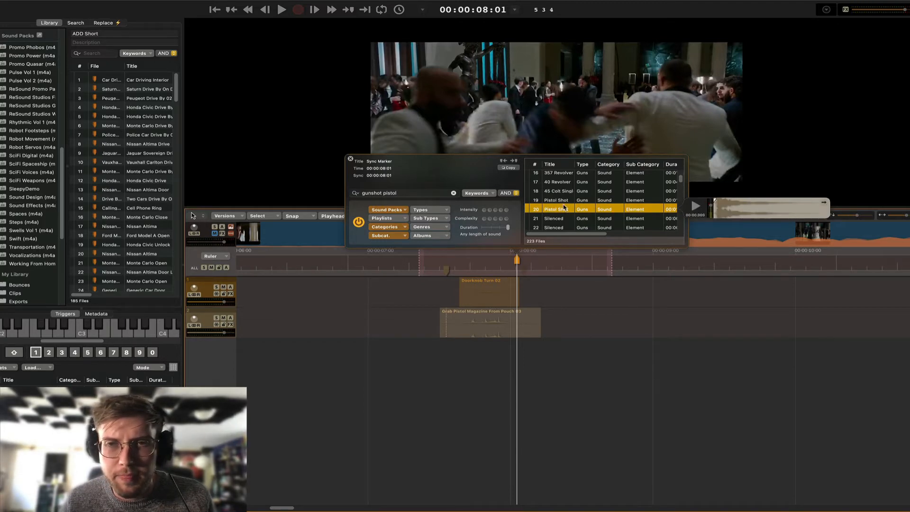
double_click(564, 207)
double_click(564, 202)
Audition more heavy pistol and pistol shot results, then add Pistol Shot Single 02 at the 00:00:08:01 sync marker
scroll(566, 209, down, 3)
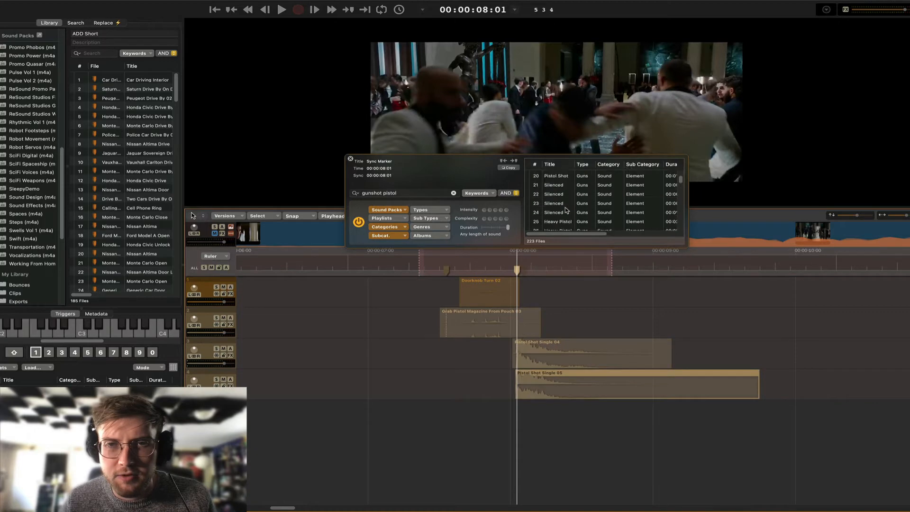
scroll(566, 210, down, 2)
click(566, 205)
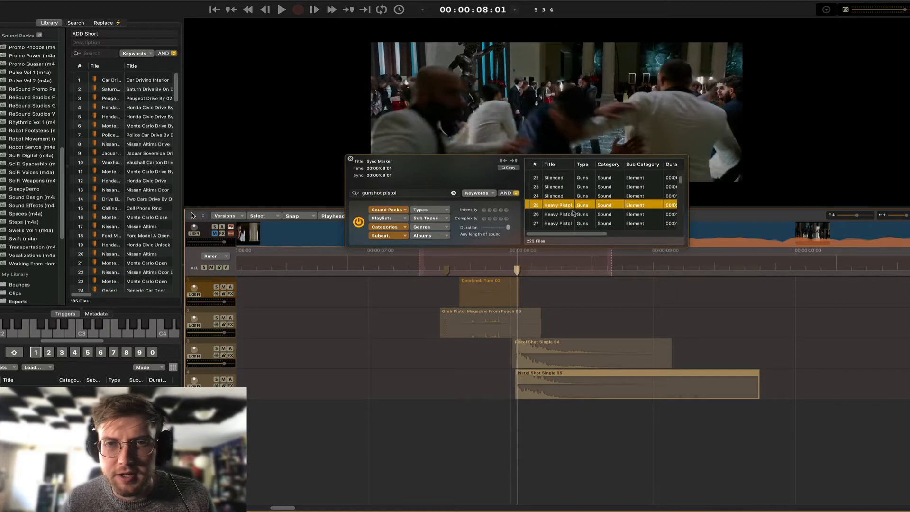
click(565, 217)
scroll(567, 218, down, 1)
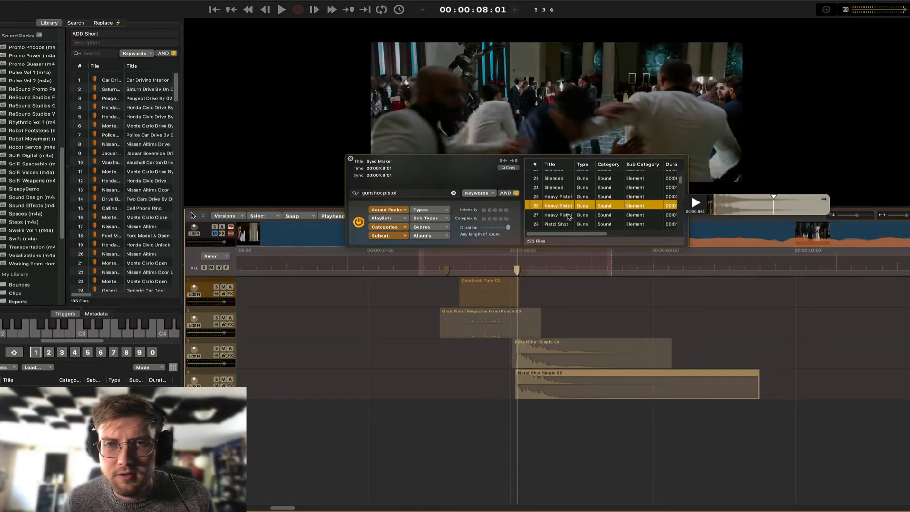
click(568, 217)
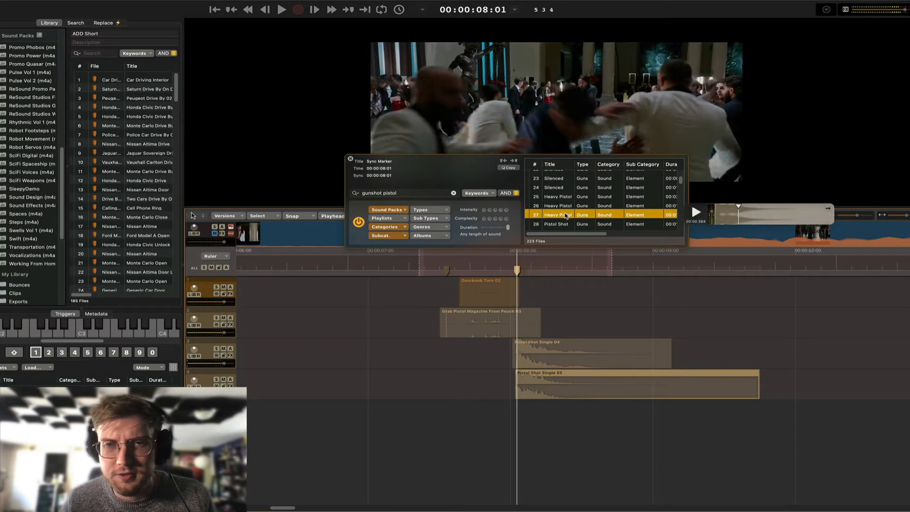
scroll(567, 221, down, 4)
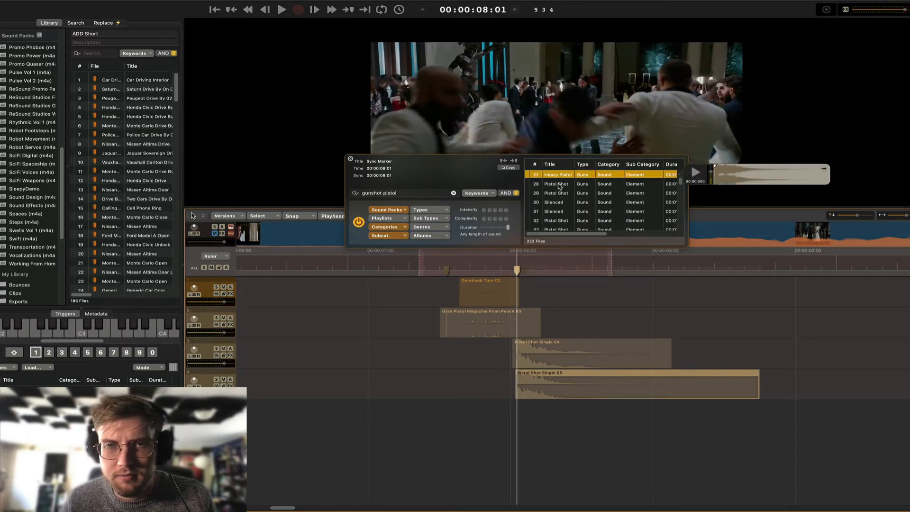
click(561, 186)
click(561, 194)
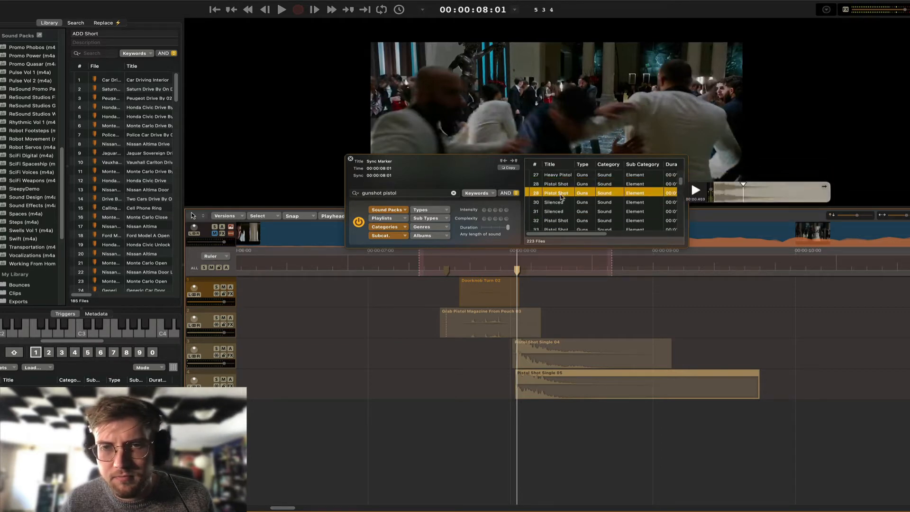
double_click(559, 185)
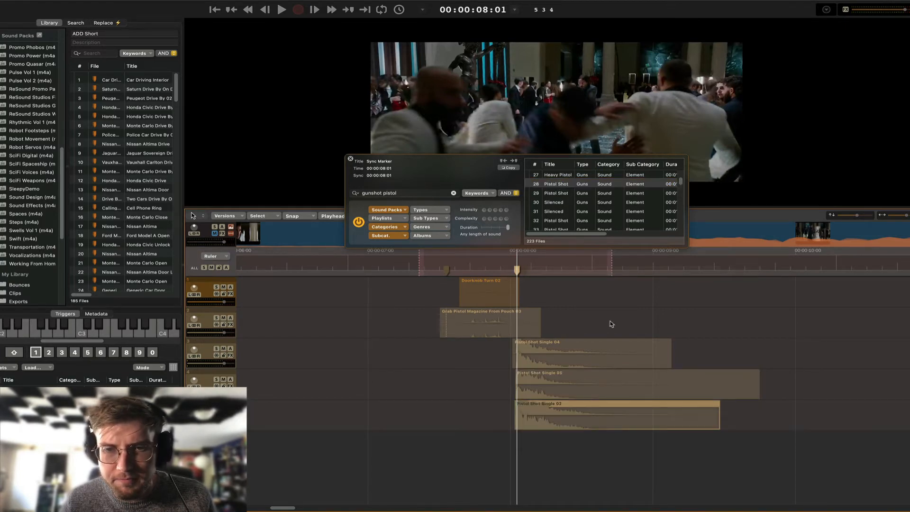
Align the three pistol shot clips with the on-screen muzzle flashes at about 00:00:08:04, 00:00:08:11 and 00:00:08:18, and play them back
drag(511, 259, 544, 265)
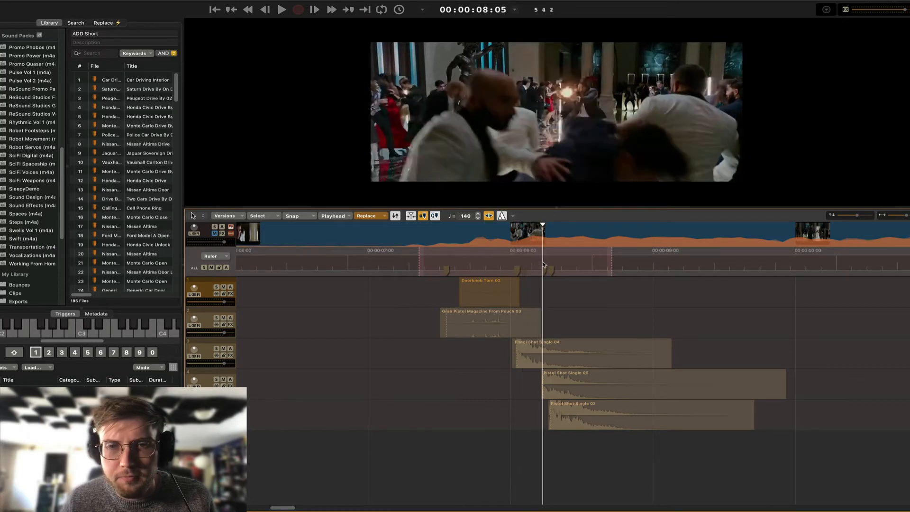
drag(588, 355, 610, 356)
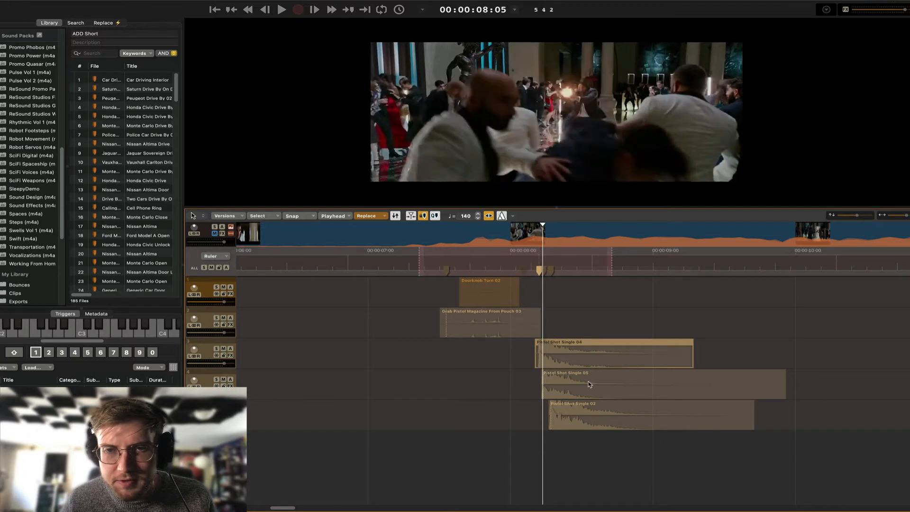
click(560, 261)
drag(566, 262, 586, 262)
drag(626, 389, 664, 388)
drag(627, 417, 698, 417)
click(540, 263)
key(space)
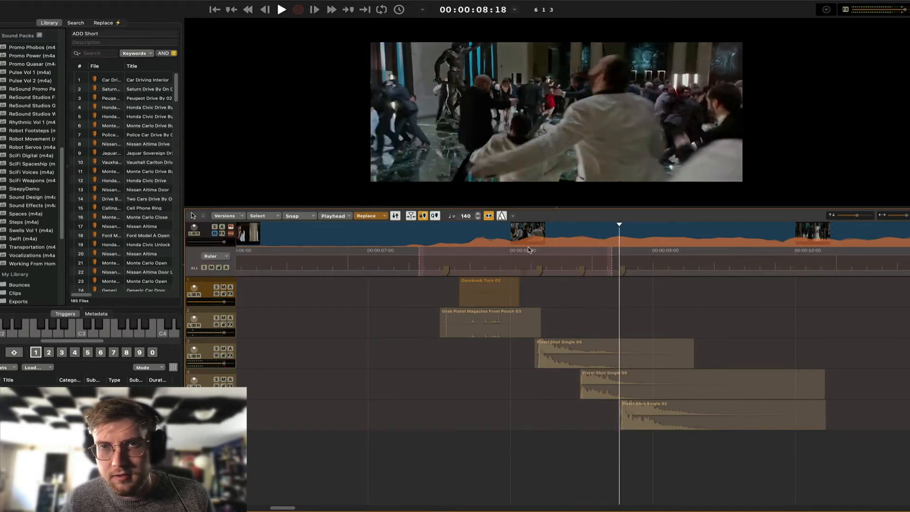
key(space)
Replace the third pistol shot clip with Pistol Shot Single 03 and play back the gunshot sequence
click(652, 420)
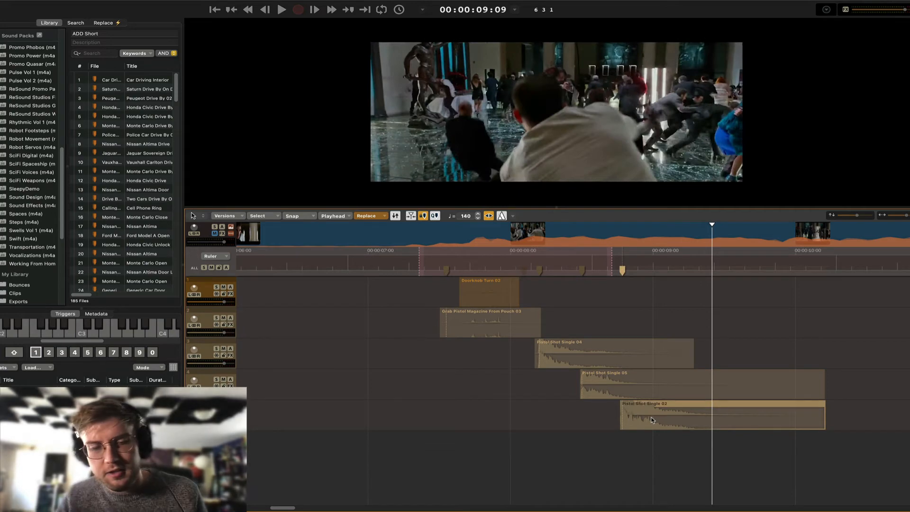
key(Down)
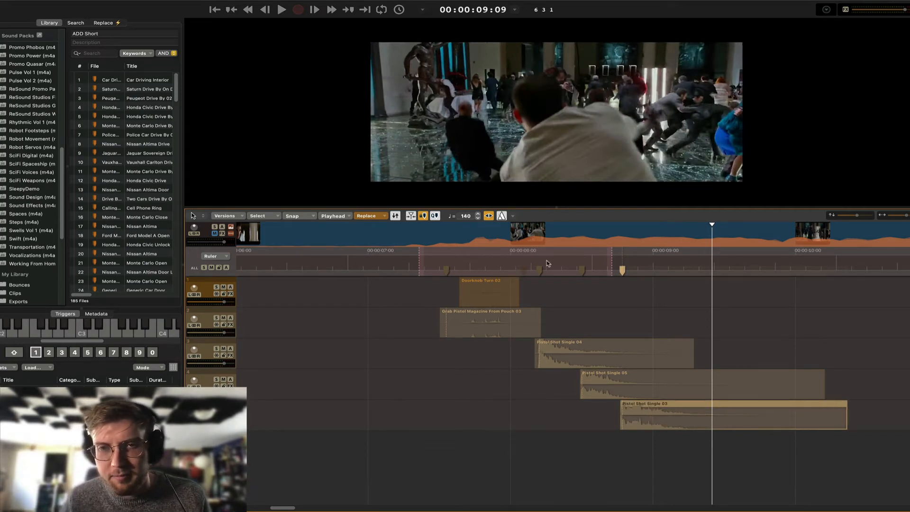
click(524, 252)
key(space)
key(space)
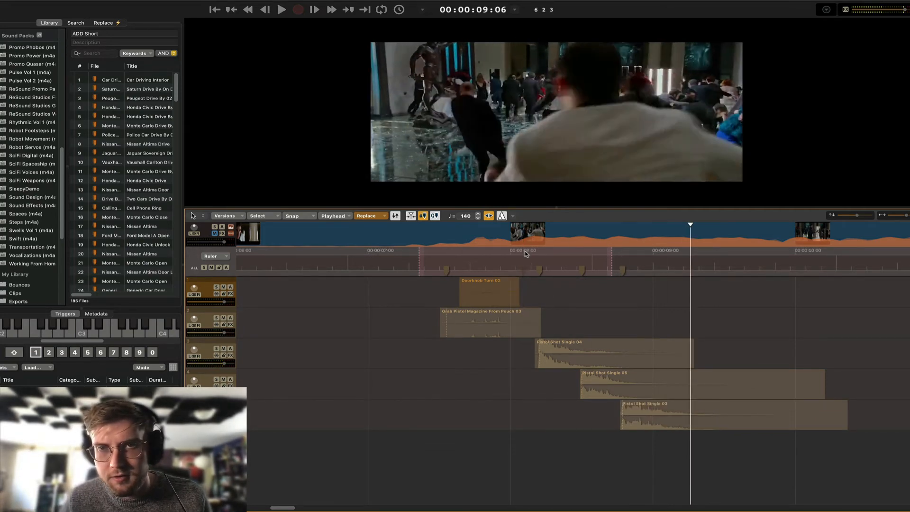
Swap the second gunshot clip to Pistol Shot Single 03 and the third to Pistol Shot Single 04, then play back the shots
click(620, 397)
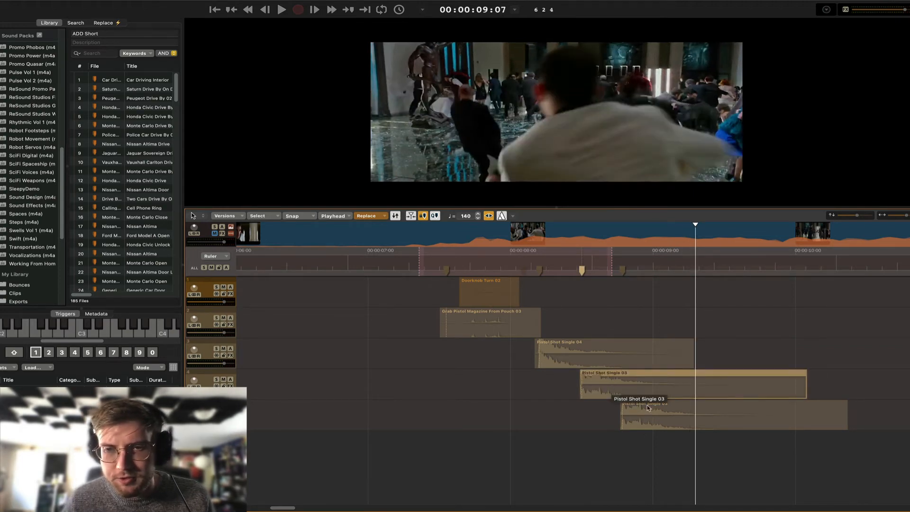
click(647, 407)
key(r)
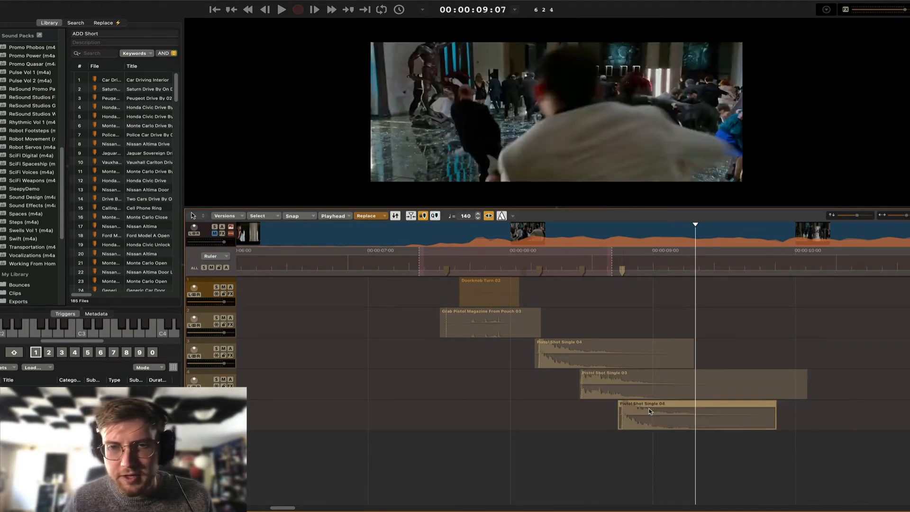
click(526, 256)
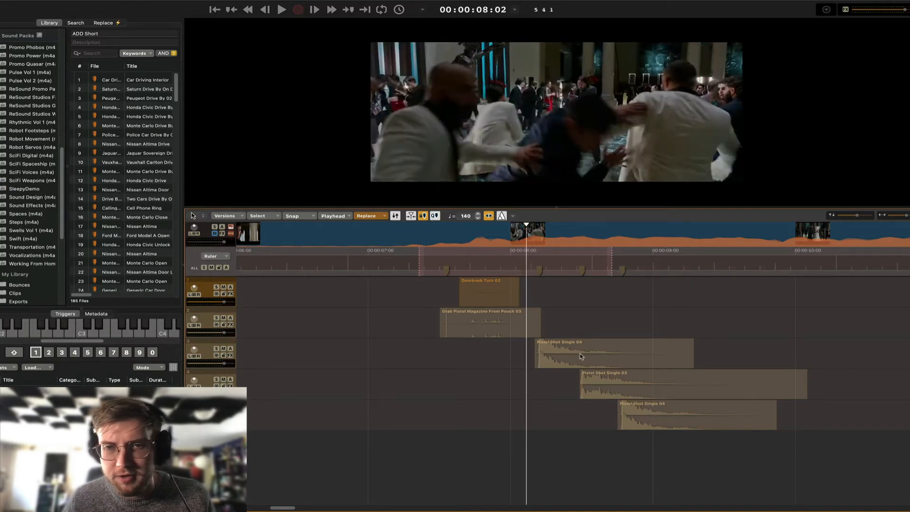
key(space)
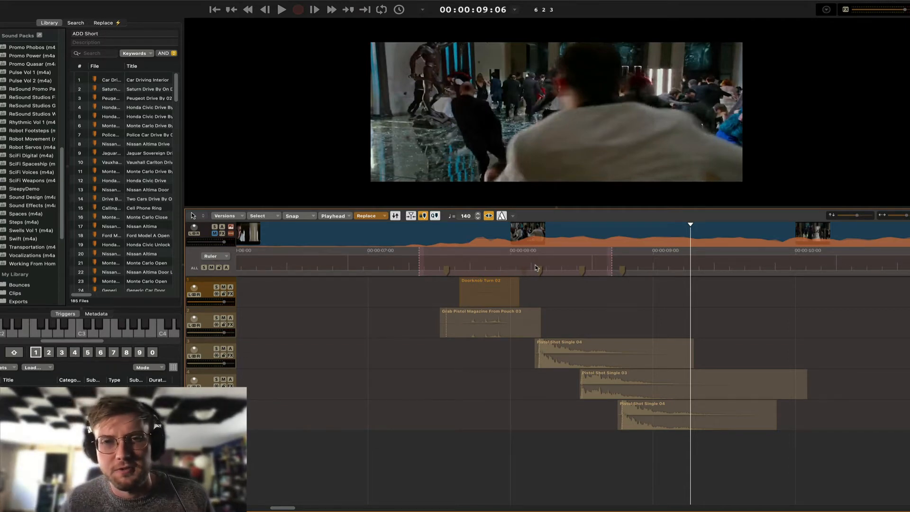
Duplicate the first Pistol Shot Single 04 clip onto a new track below the other gunshots, keeping its timing at 00:00:08:04
click(525, 263)
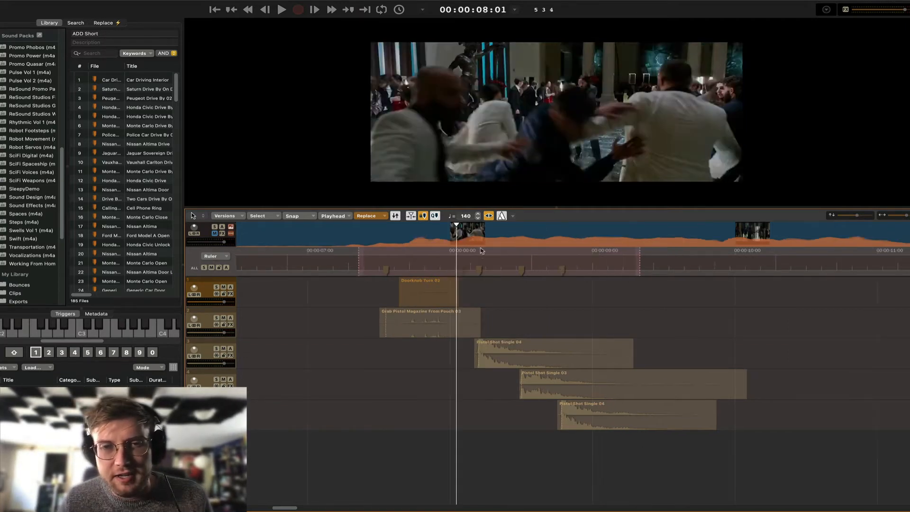
click(480, 259)
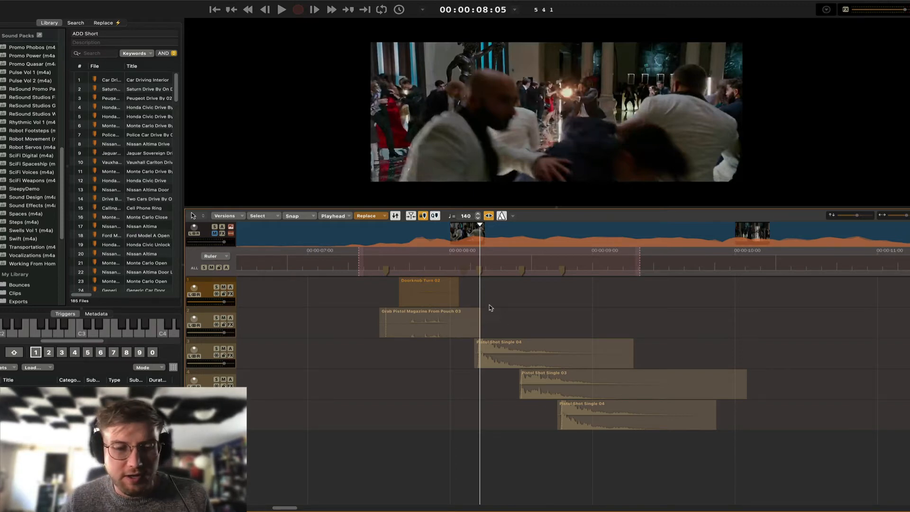
click(508, 359)
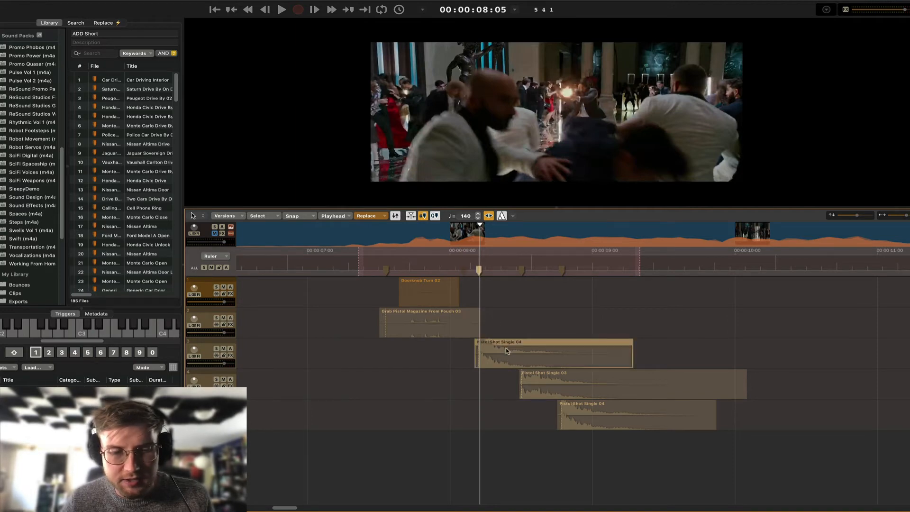
drag(507, 353, 521, 445)
Open the duplicated gunshot clip's sound search and search for "pistol heavy"
double_click(554, 453)
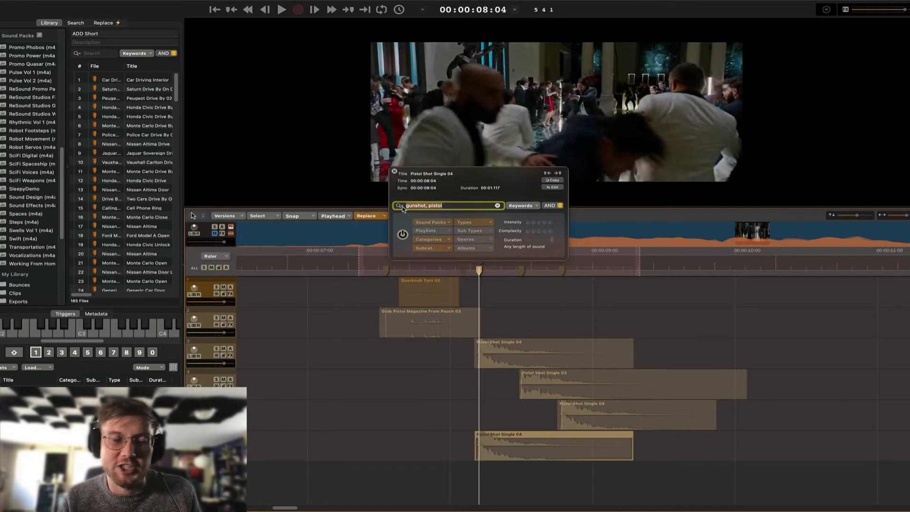
key(super+a)
text(pi)
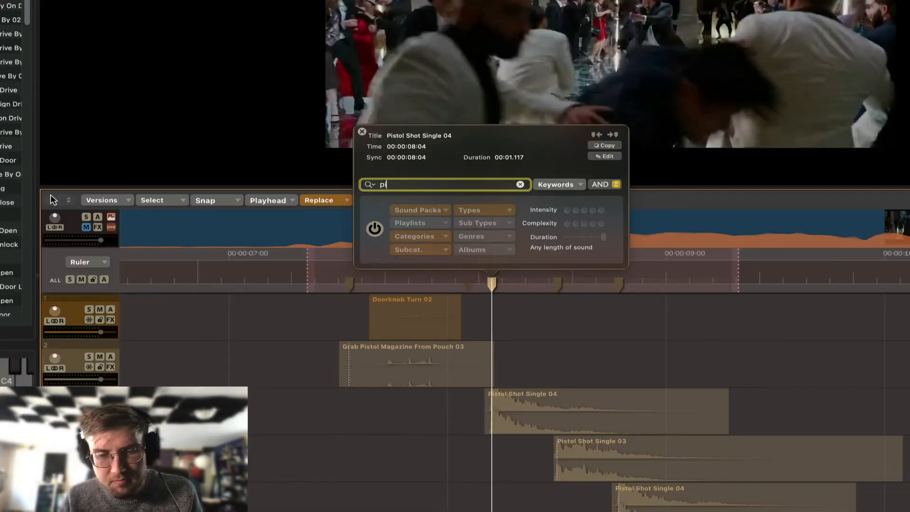
text(sto)
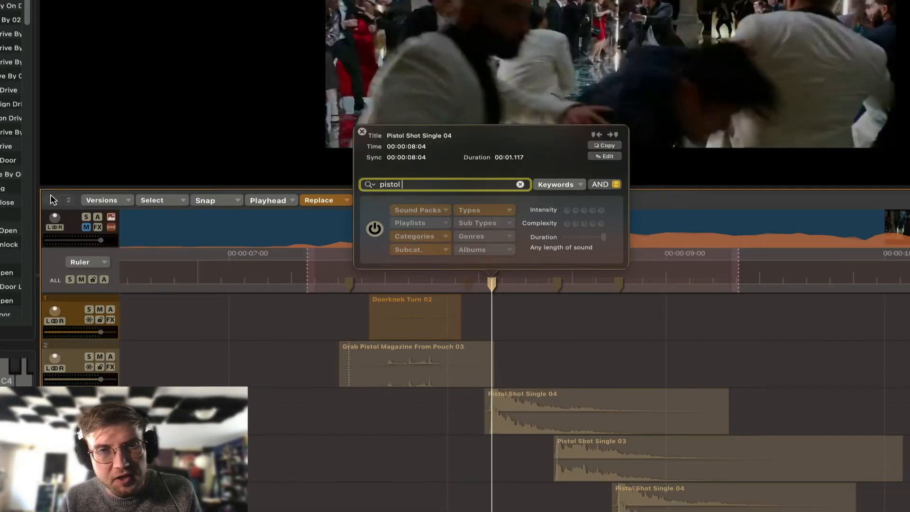
text(l heavy)
key(Return)
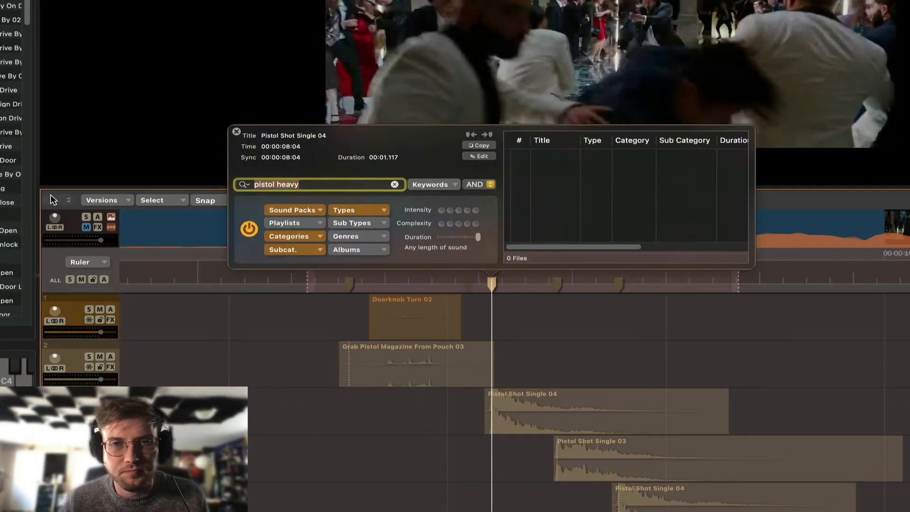
Audition the first few Heavy Pistol results and replace the duplicated clip with Heavy Pistol Shot Single 10
click(561, 175)
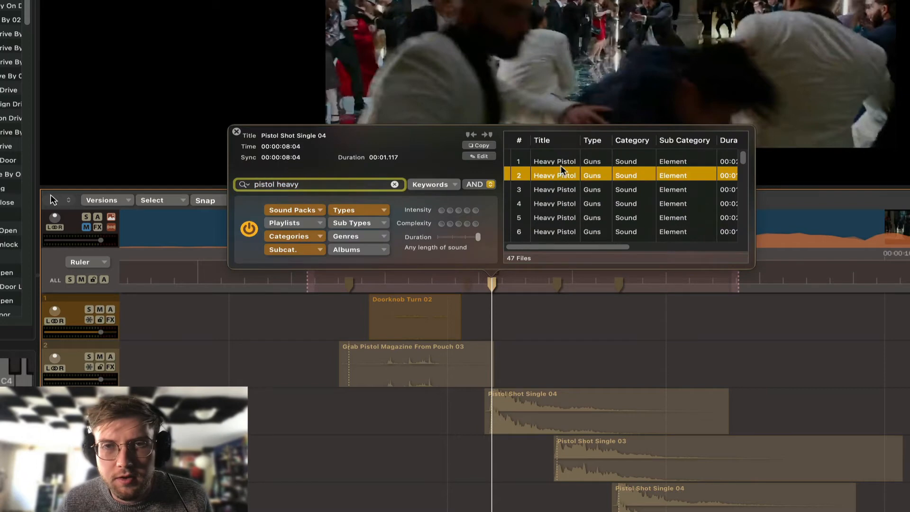
click(552, 189)
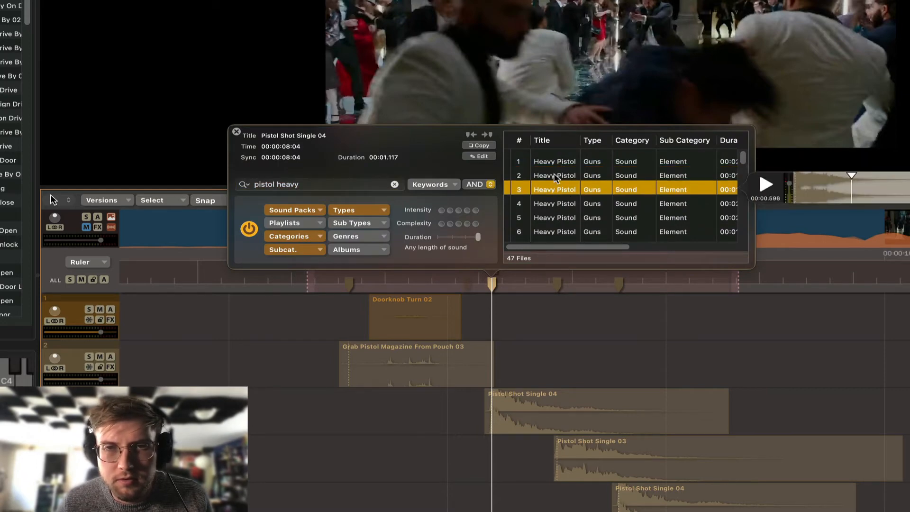
click(554, 162)
click(561, 188)
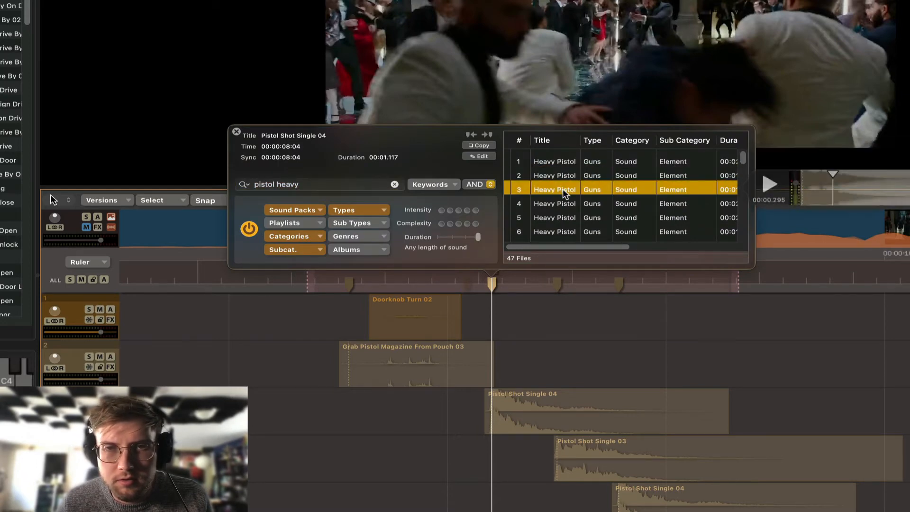
double_click(562, 189)
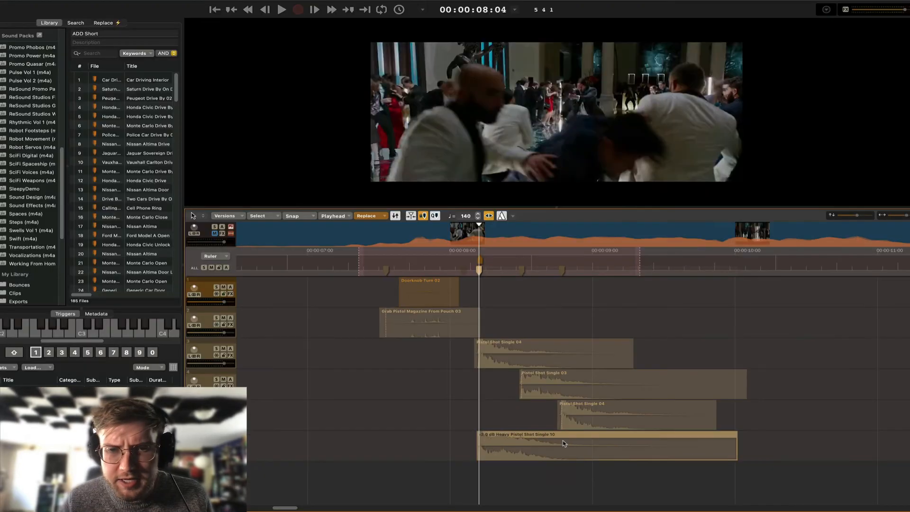
Play back the layered gunshots, set the Heavy Pistol Shot Single 10 clip's gain to -4.0 dB, and replay the section
click(450, 258)
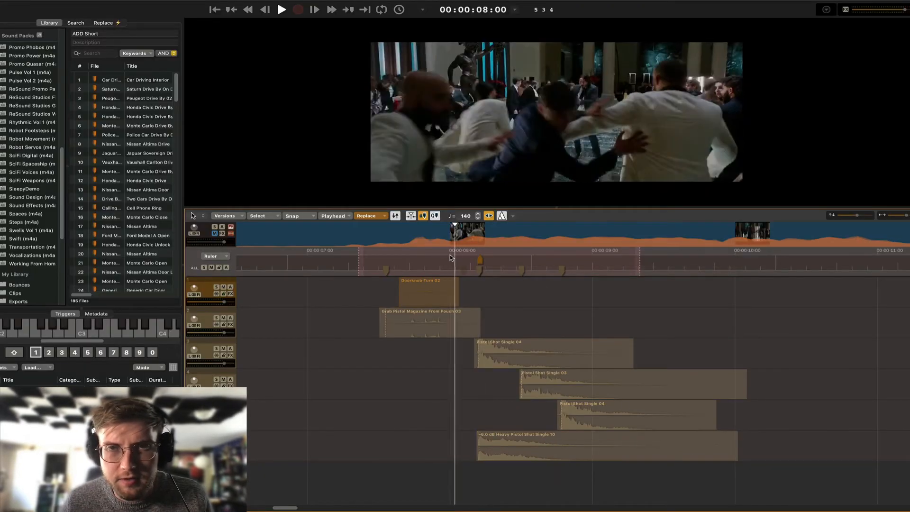
click(526, 448)
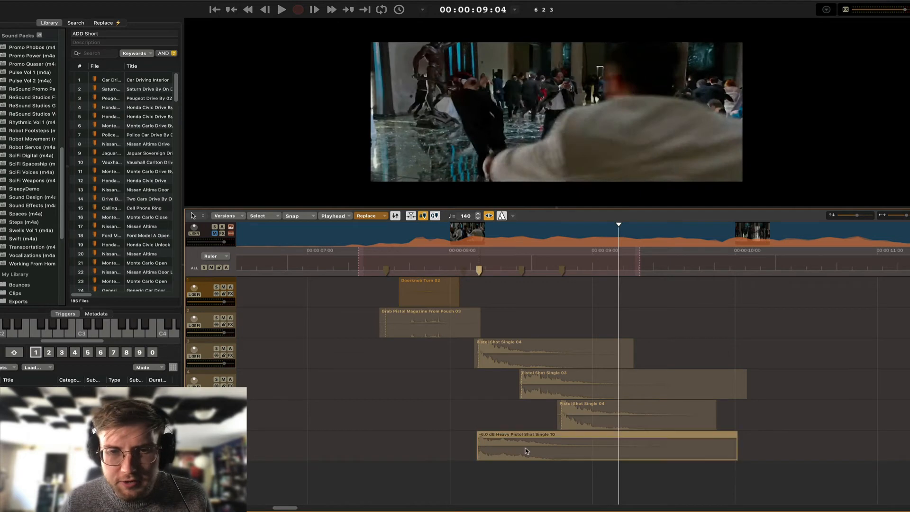
key(equal)
key(equal)
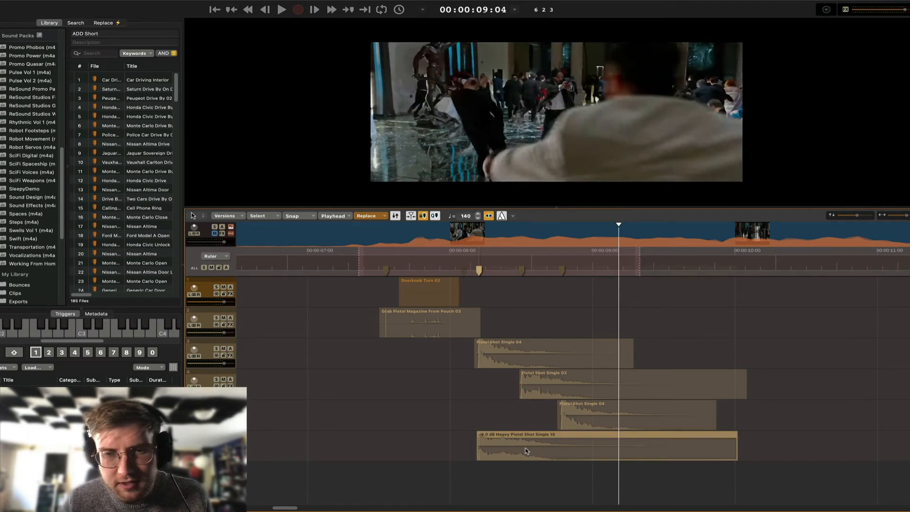
click(468, 255)
Duplicate the Pistol Shot Single 03 clip and the later Pistol Shot Single 04 clip onto two new tracks, then open the duplicated 03's sound search
click(578, 382)
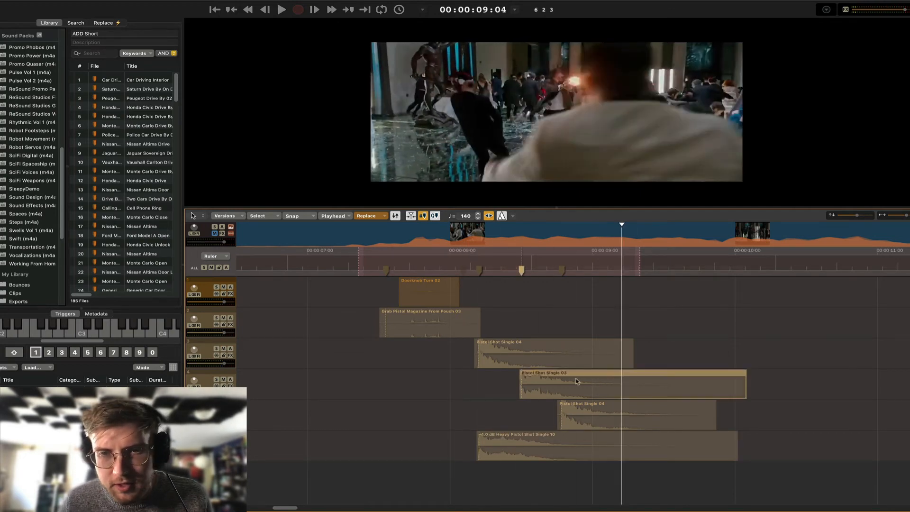
shift+click(591, 411)
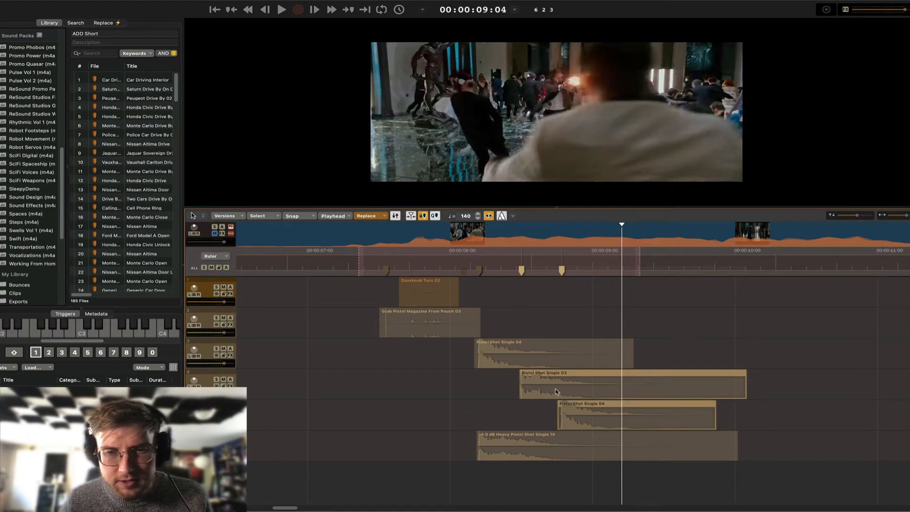
drag(554, 389, 560, 476)
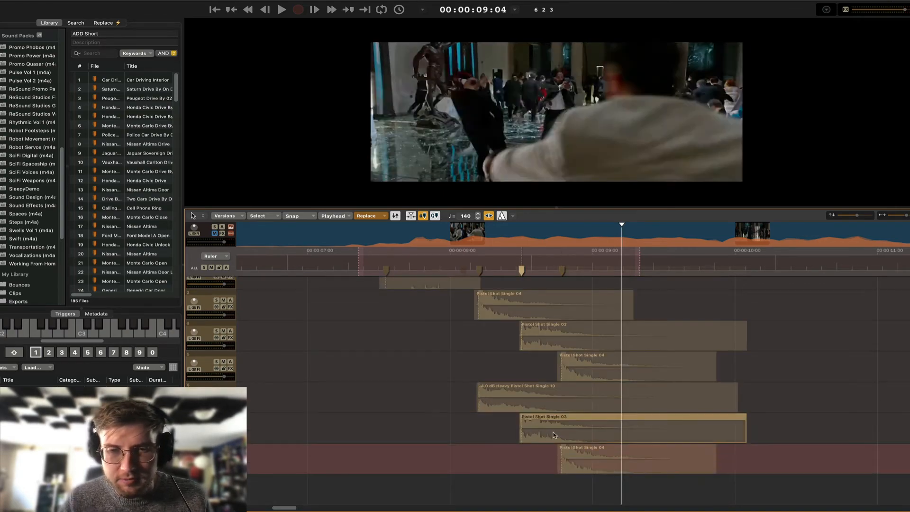
double_click(554, 432)
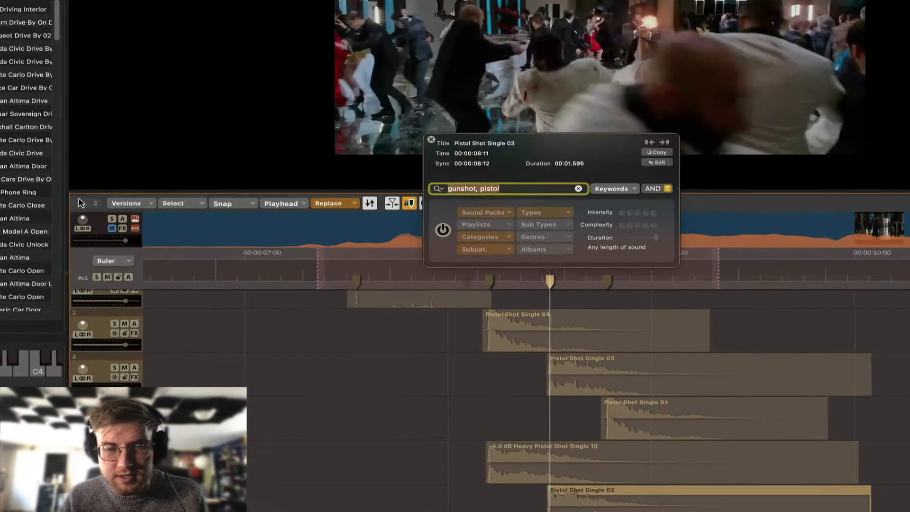
Search for "pistol heavy" and replace the duplicated Pistol Shot Single 03 clip with Heavy Pistol Shot Single 01
text(pistol hea)
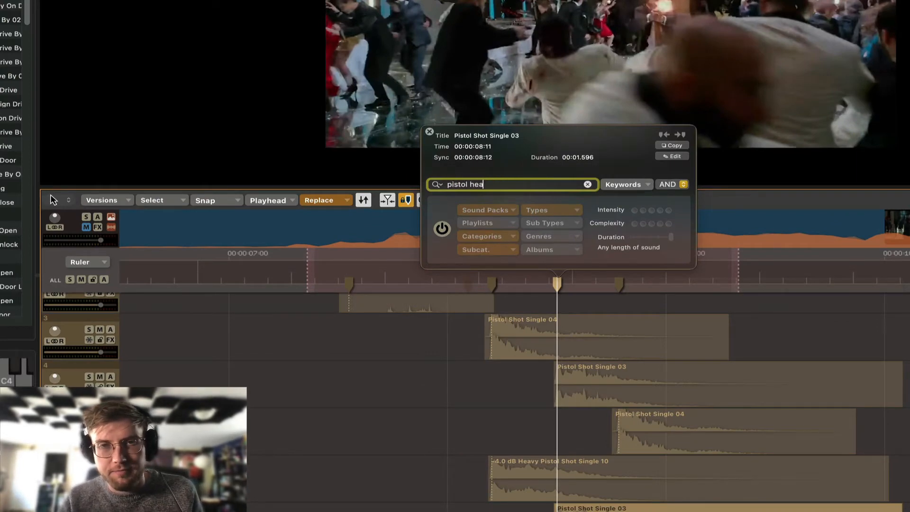
text(vy)
key(Return)
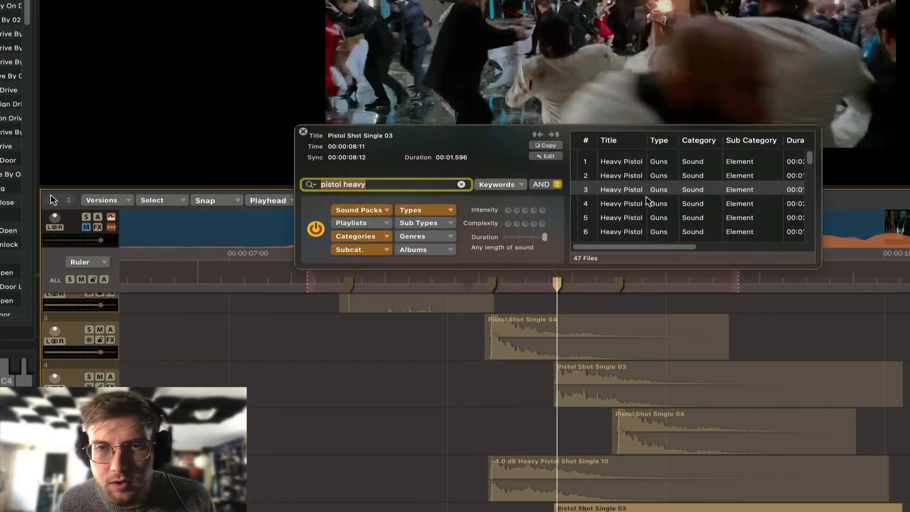
click(634, 202)
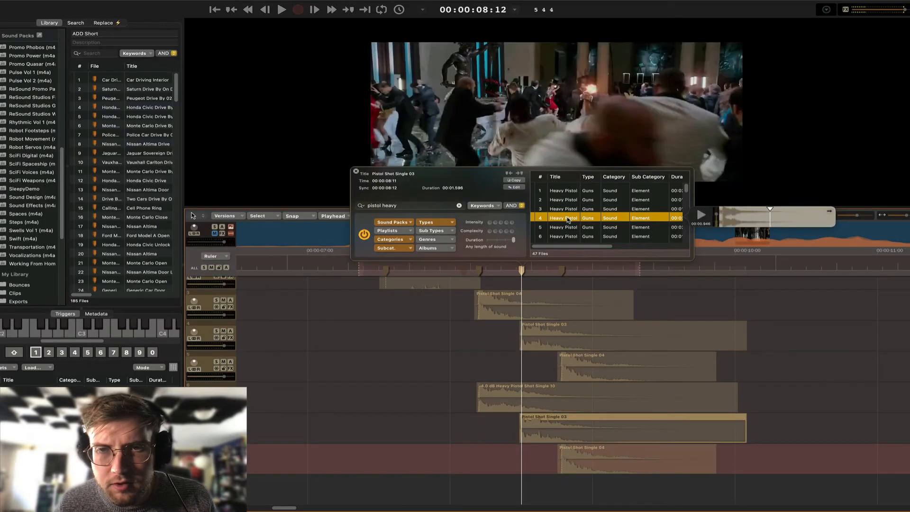
double_click(568, 220)
Replace the duplicated Pistol Shot Single 04 clip on the lowest track with Heavy Pistol Shot Single 04, auditioning it first
click(631, 467)
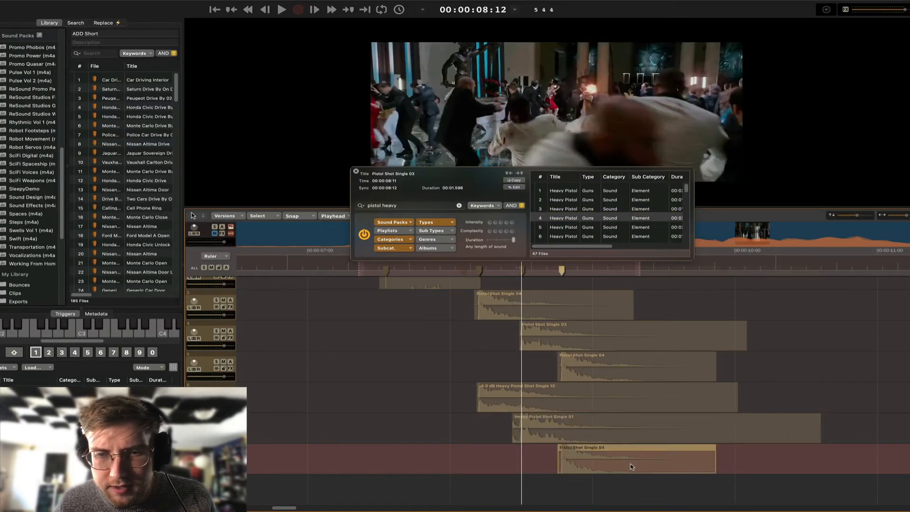
click(610, 229)
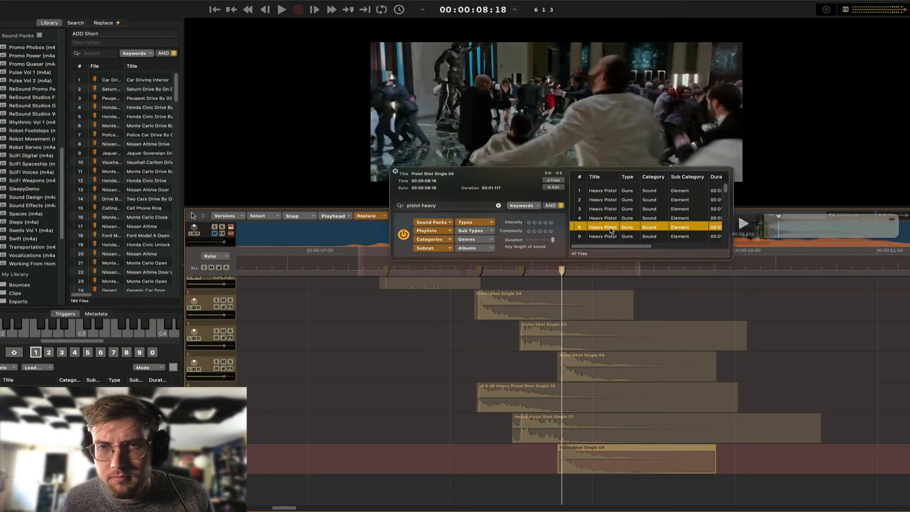
double_click(611, 229)
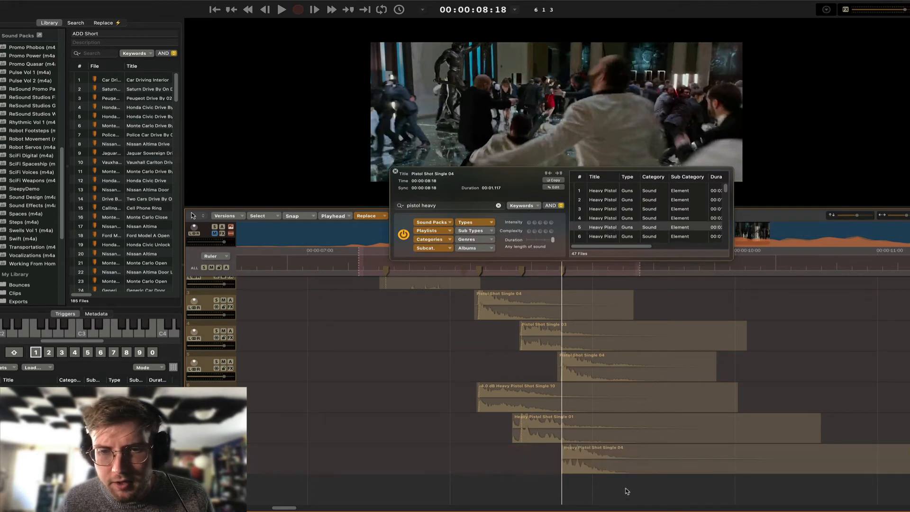
Set the gain of the Heavy Pistol Shot Single 01 and 04 clips to -4.0 dB and close the sound search
drag(650, 489, 583, 434)
key(Down)
key(Down)
key(Down)
key(Down)
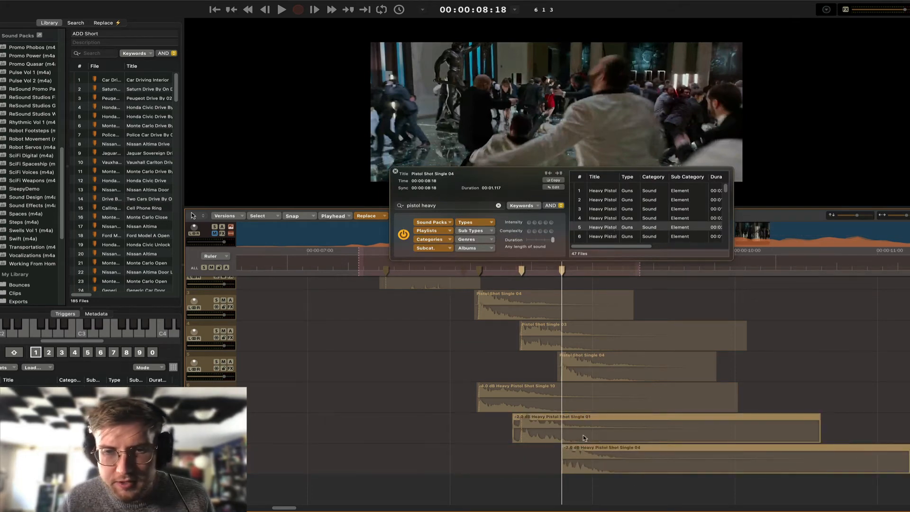
click(395, 171)
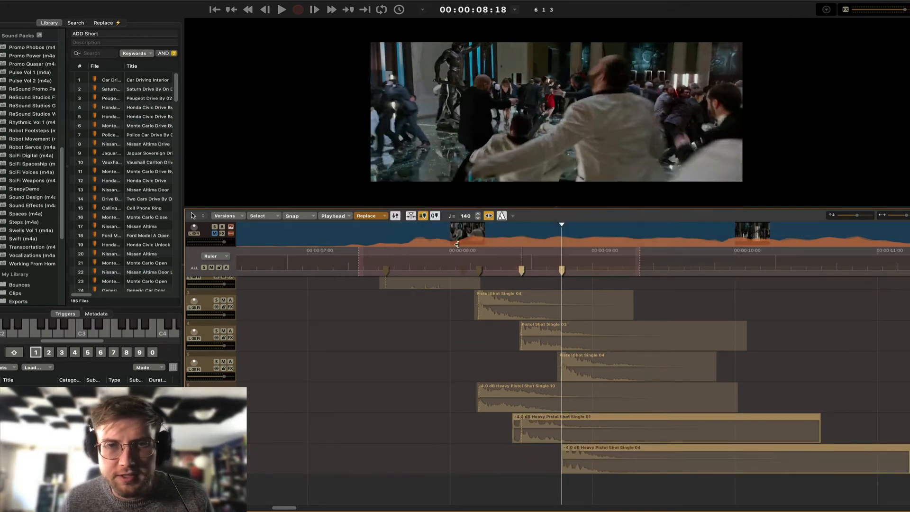
Compare the gunshots with and without the heavy layer, muting and unmuting the three Heavy Pistol clips between playbacks
click(460, 255)
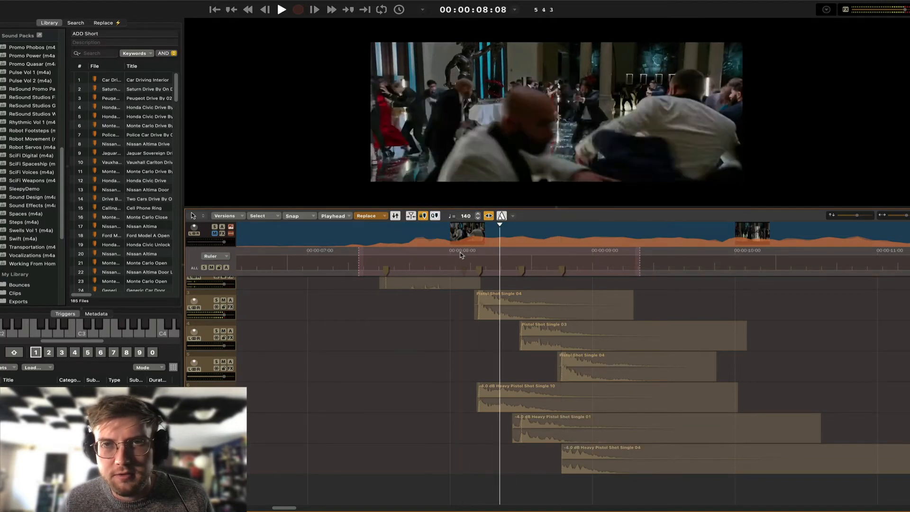
key(space)
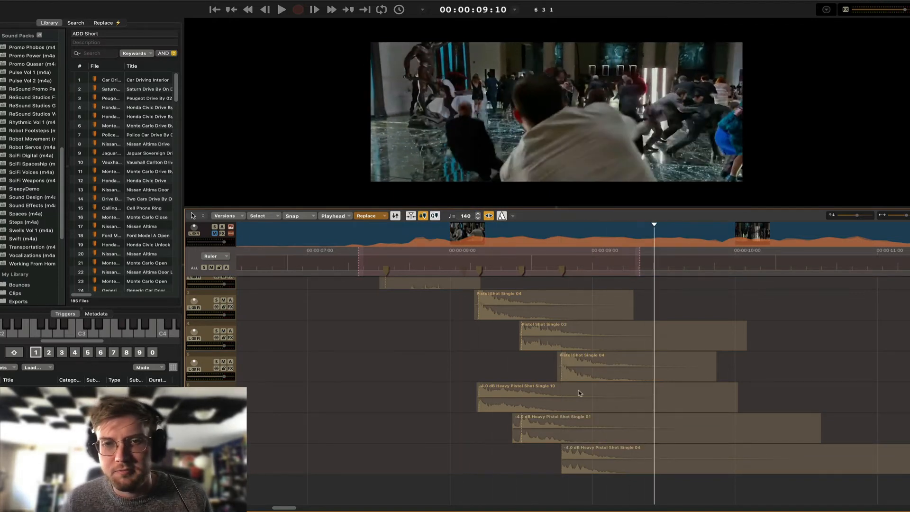
drag(614, 499, 538, 406)
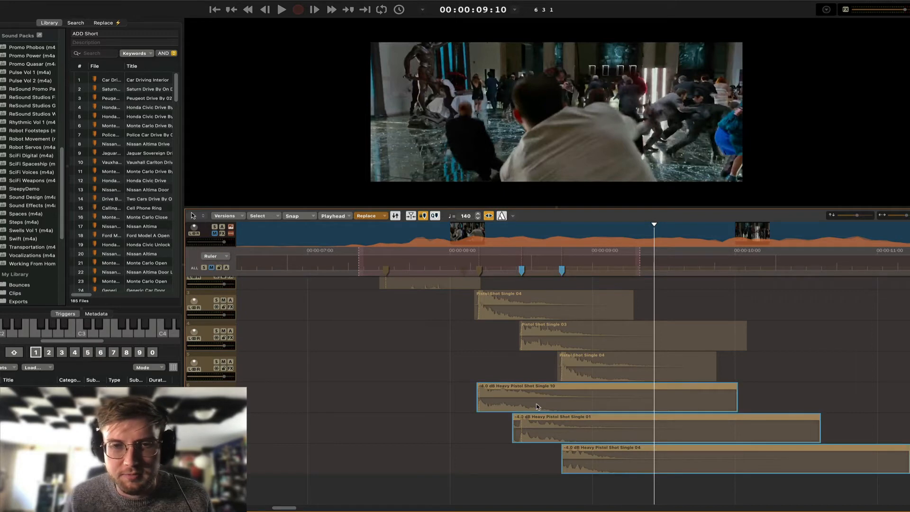
click(465, 259)
key(space)
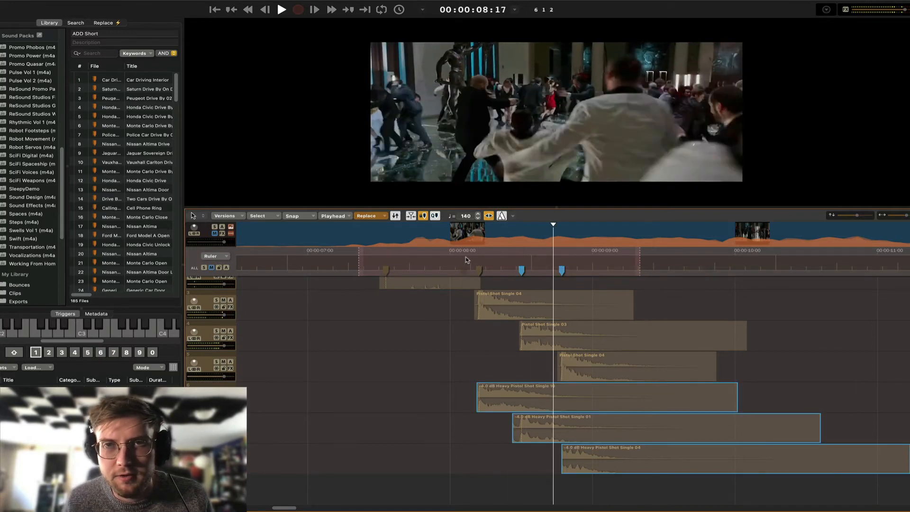
key(space)
drag(601, 489, 522, 405)
click(463, 260)
key(space)
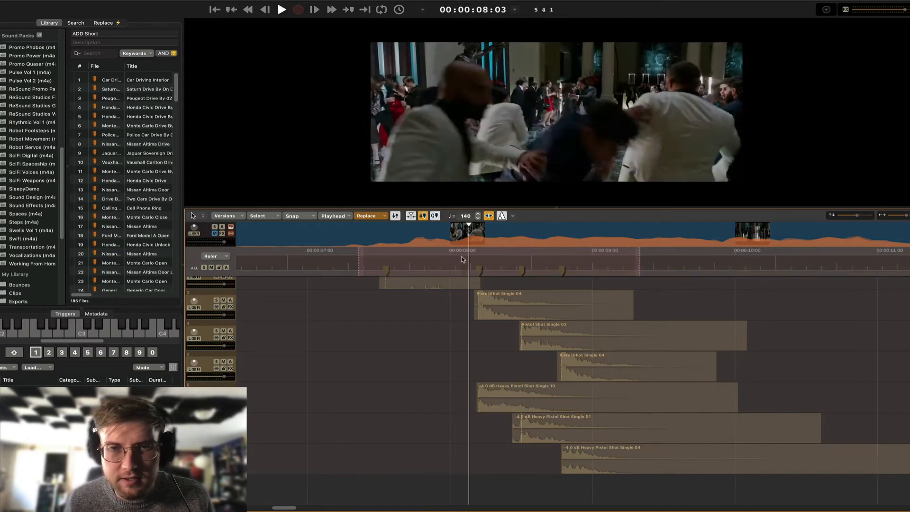
key(space)
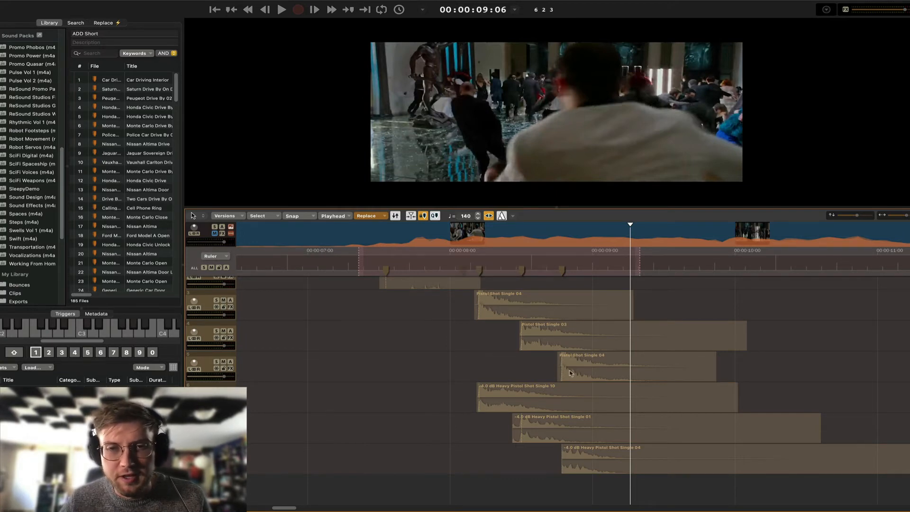
Group each of the three Pistol Shot clips with its matching Heavy Pistol Shot layer
drag(288, 508, 292, 508)
click(414, 307)
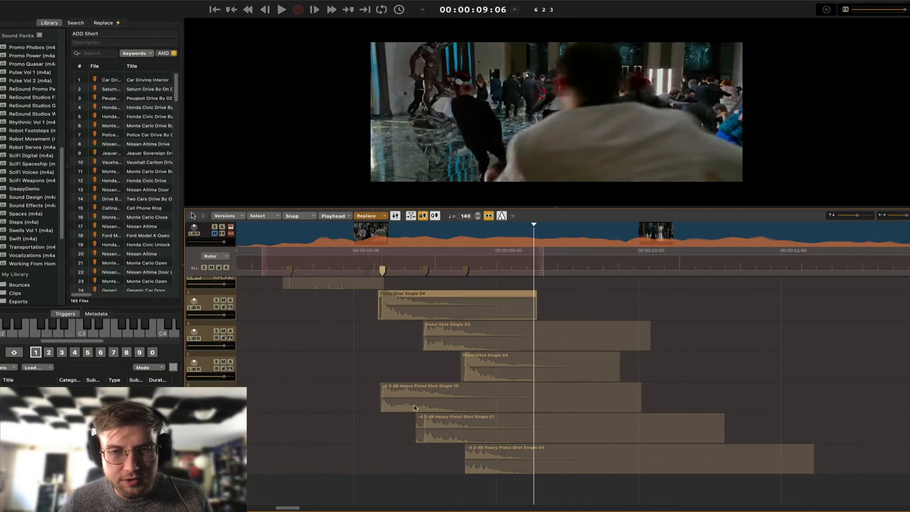
shift+click(414, 407)
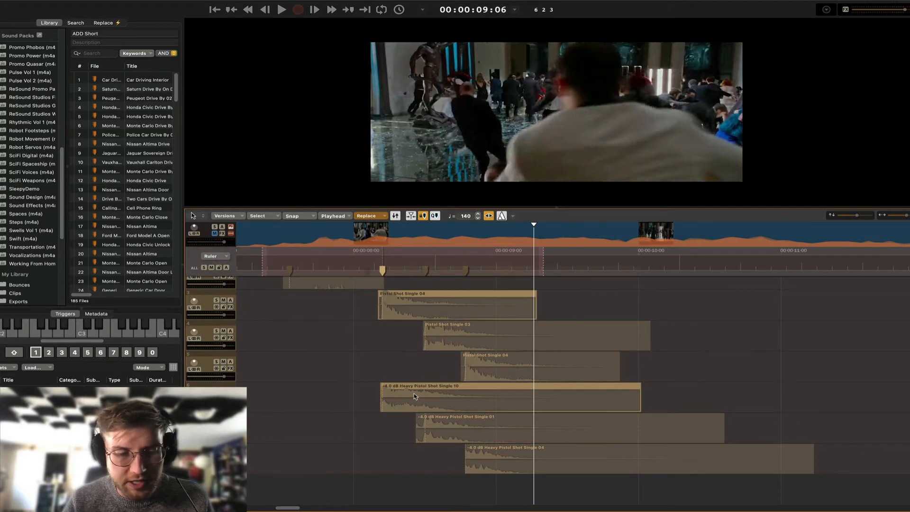
key(super+g)
shift+click(503, 452)
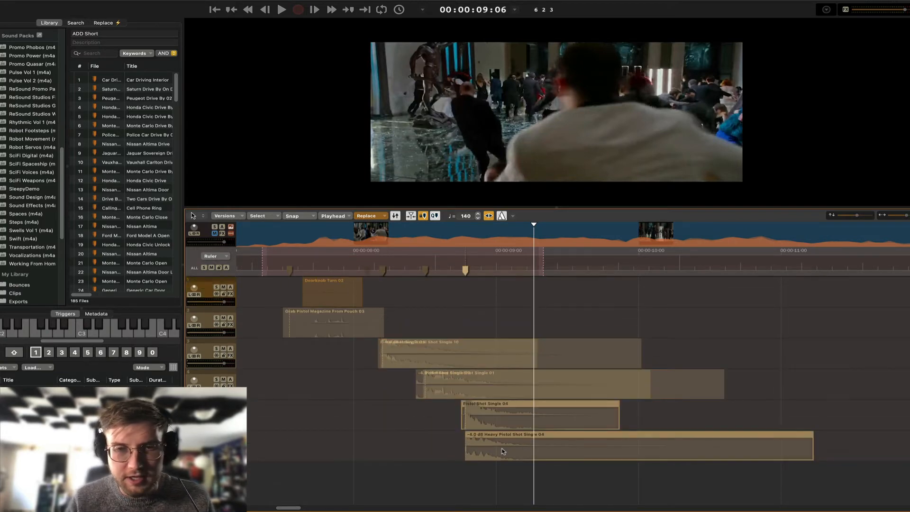
key(super+g)
click(454, 319)
Add a sync marker at 00:00:08:04, search for "bullet whiz", and place Bullet Whizz 12 there
drag(531, 269, 385, 262)
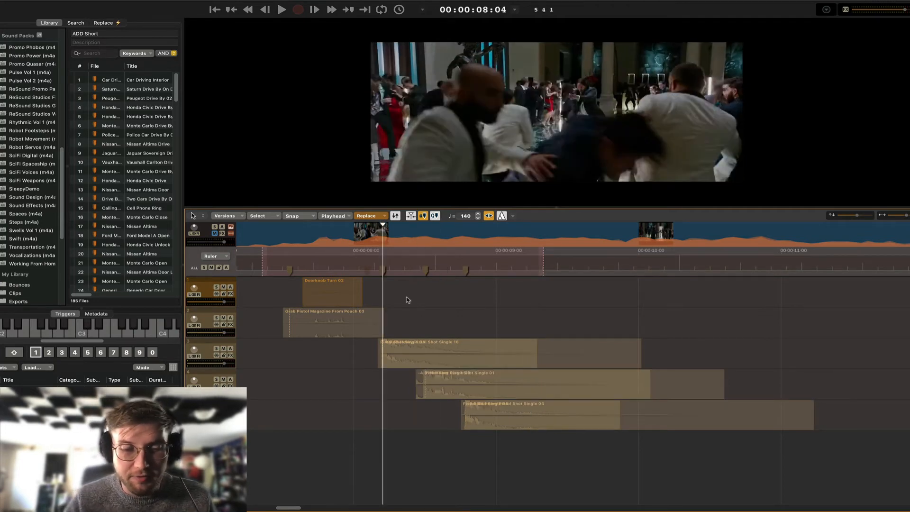
text(m)
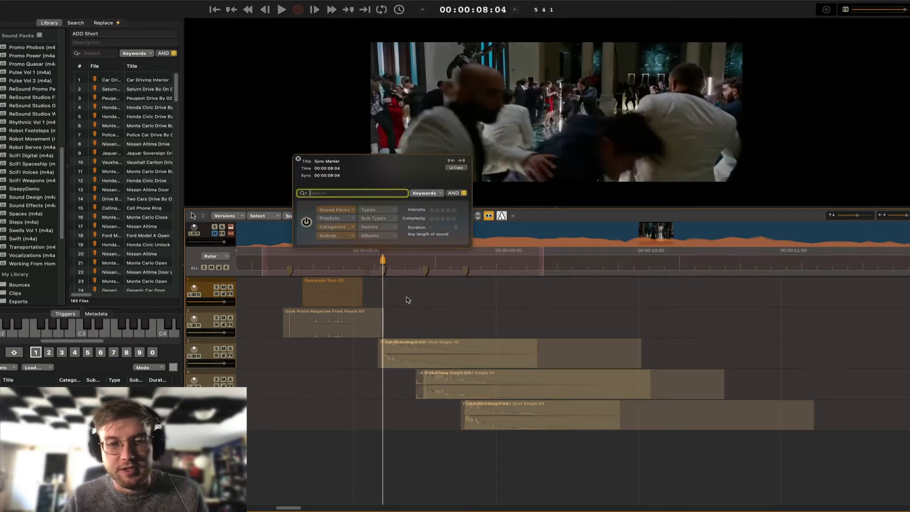
text(bullet wh)
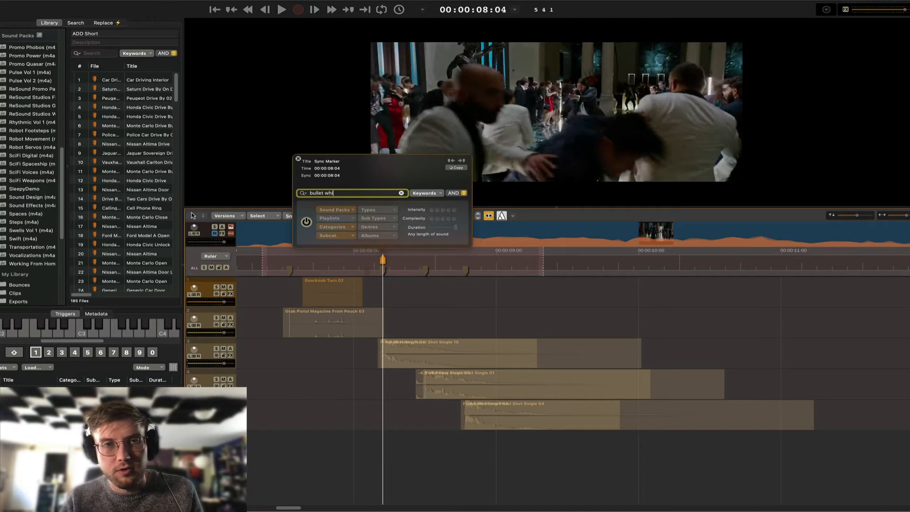
text(iz)
key(Return)
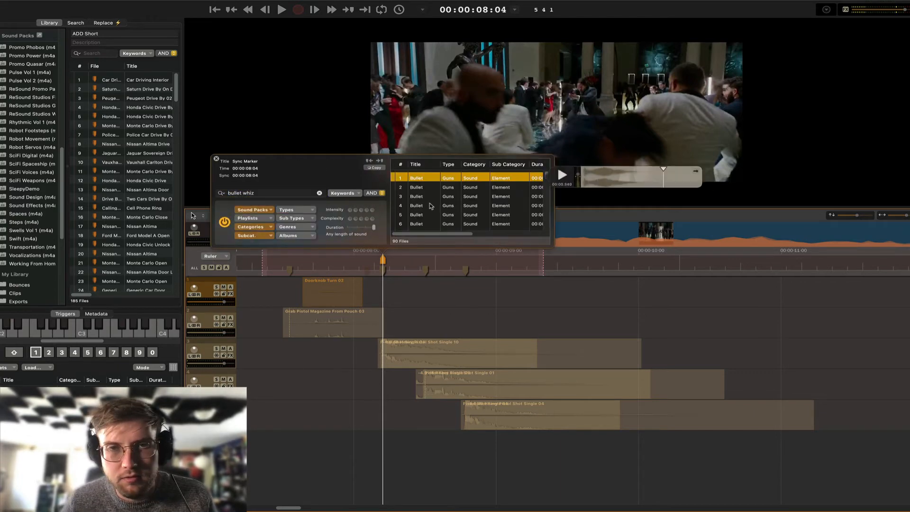
double_click(424, 180)
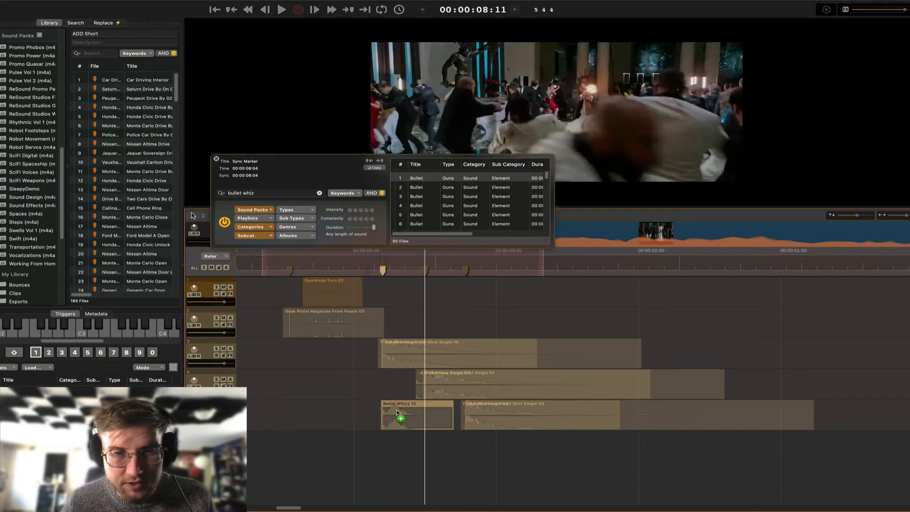
Duplicate Bullet Whizz 12 at the second and third gunshots on new tracks and replace the copies with Bullet Whizz 13 and 14
drag(396, 409, 496, 479)
click(466, 449)
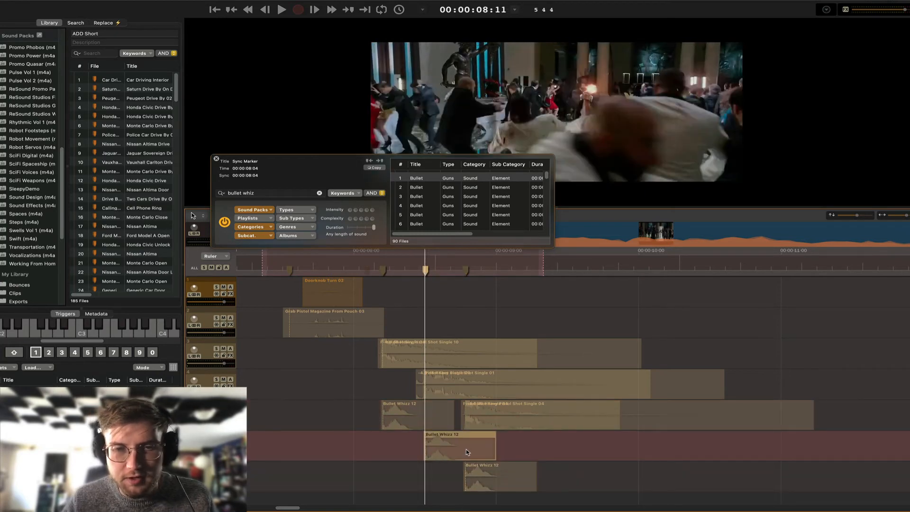
key(r)
click(505, 479)
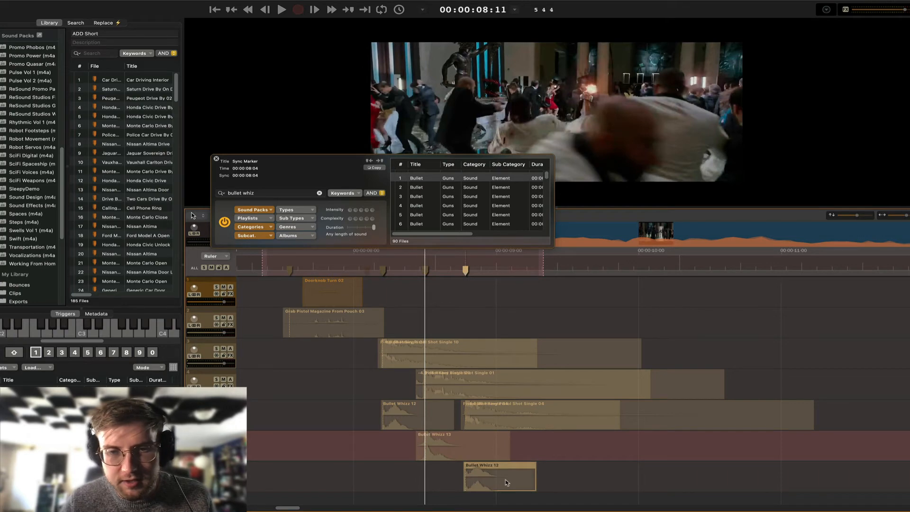
key(r)
Play back the gunshots with the bullet whizzes and lower the three Bullet Whizz clips' gain to -4.0 dB
click(350, 267)
key(space)
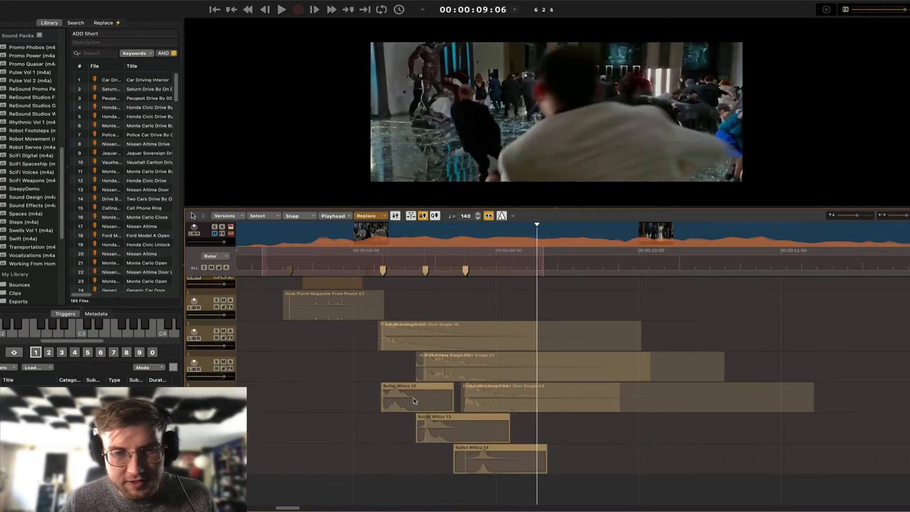
key(minus)
key(minus)
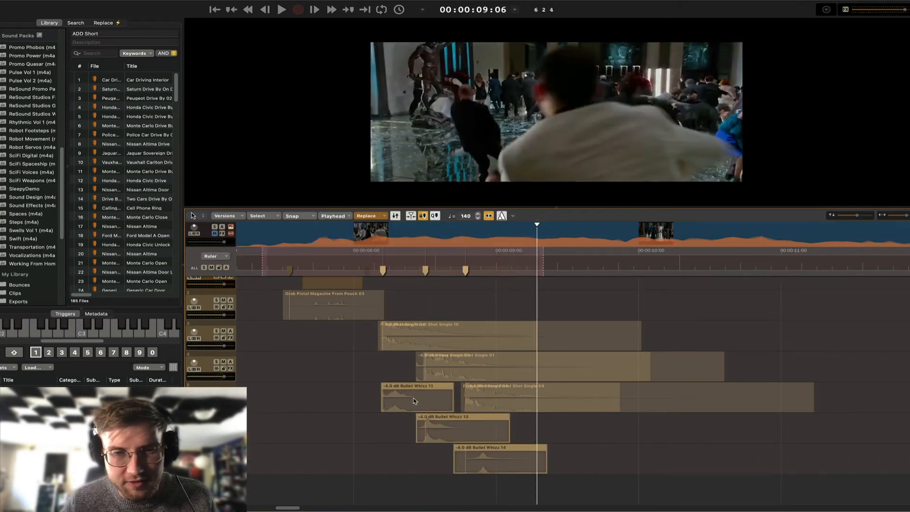
click(372, 255)
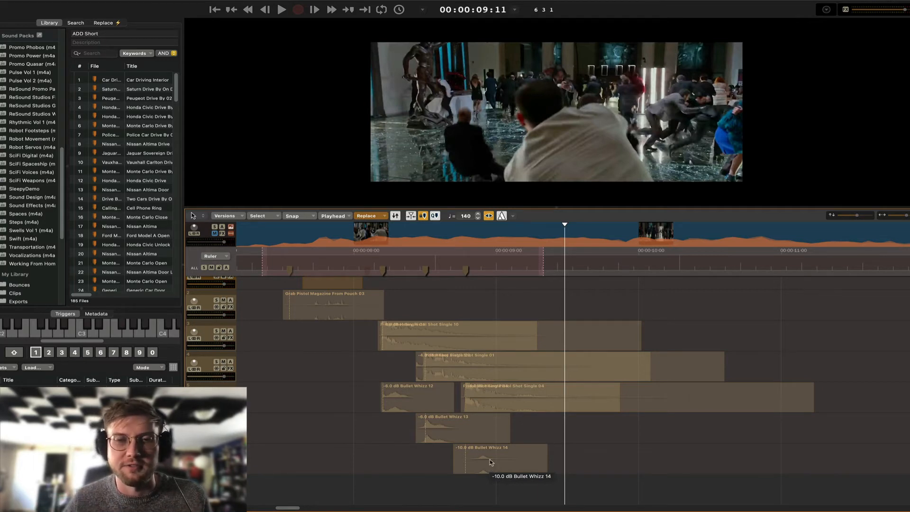
Move the playhead to the third gunshot's frame and duplicate the three Bullet Whizz clips onto three new tracks below
click(472, 259)
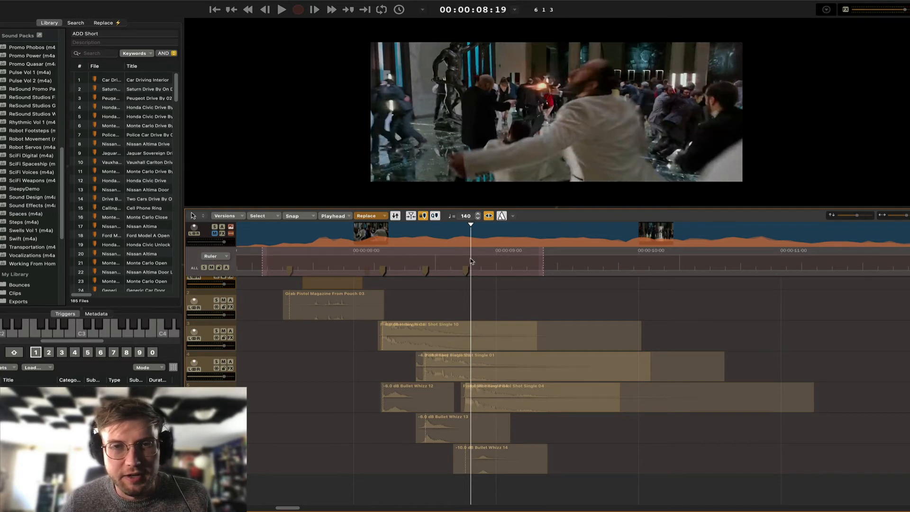
key(Left)
drag(521, 495, 422, 417)
shift+click(417, 401)
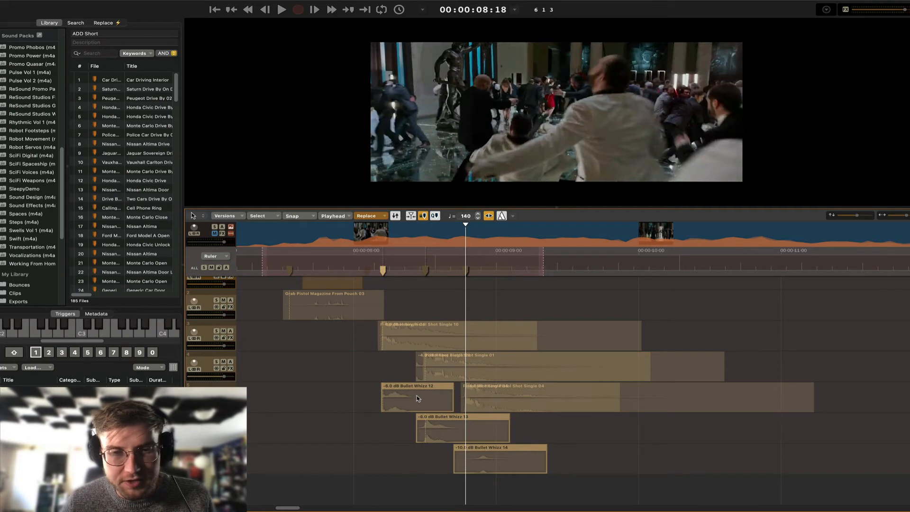
drag(417, 398, 419, 490)
scroll(388, 439, right, 3)
scroll(388, 439, down, 3)
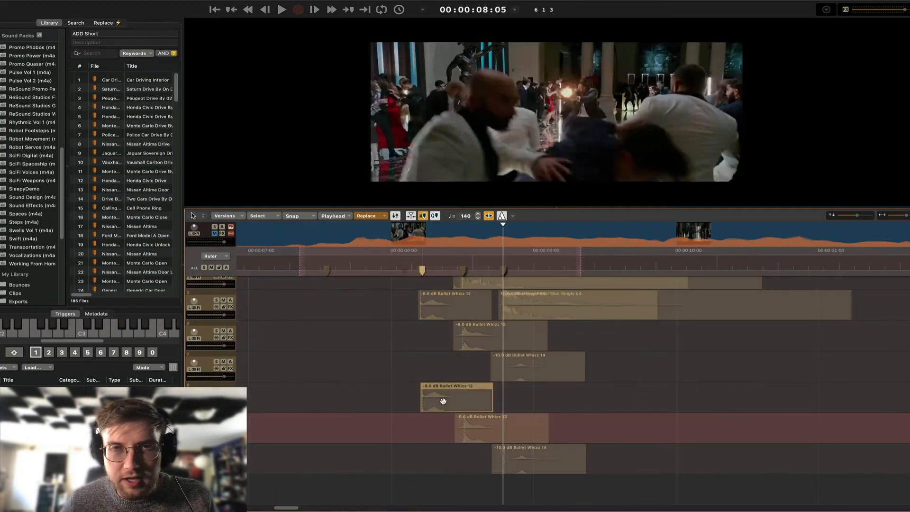
Shift the three duplicated Bullet Whizz clips slightly after their gunshots, with the Bullet Whizz 12 copy at 00:00:08:05
mouse_move(443, 400)
mouse_down()
mouse_move(463, 401)
mouse_move(449, 401)
mouse_up()
click(452, 257)
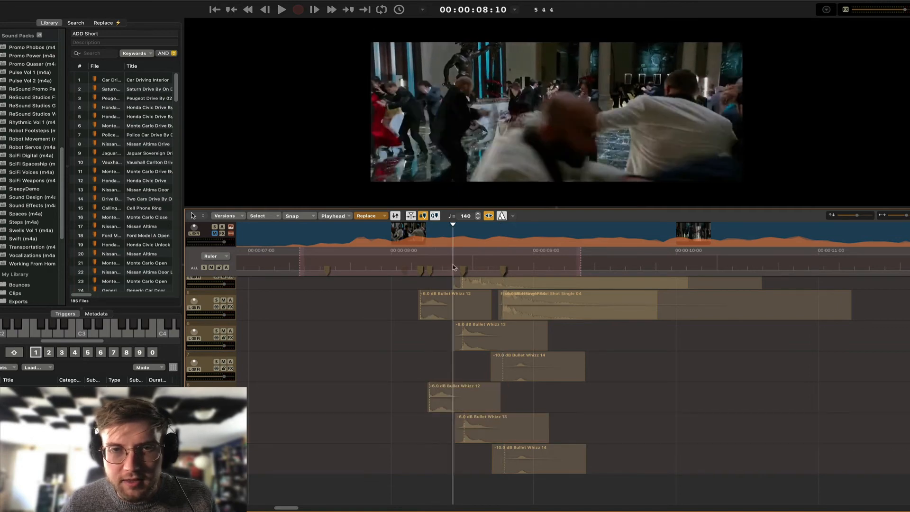
drag(490, 428, 493, 429)
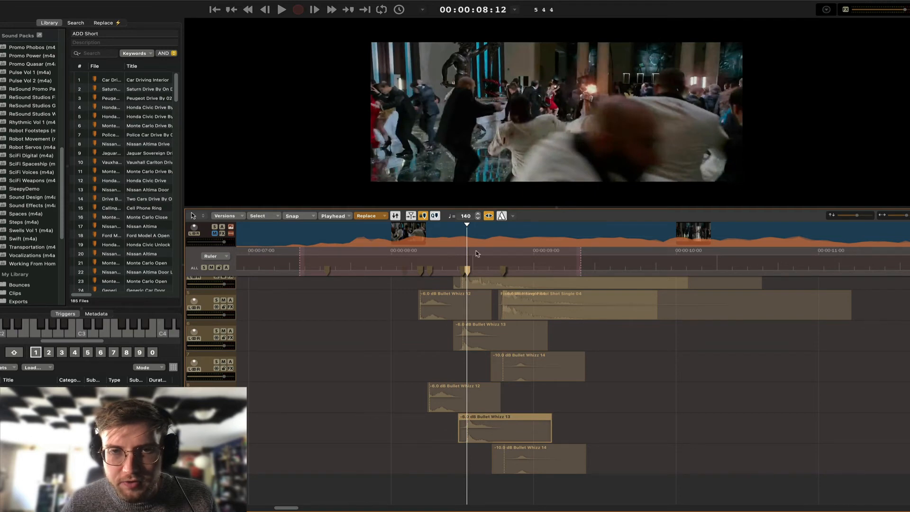
drag(543, 471, 547, 471)
drag(469, 400, 464, 400)
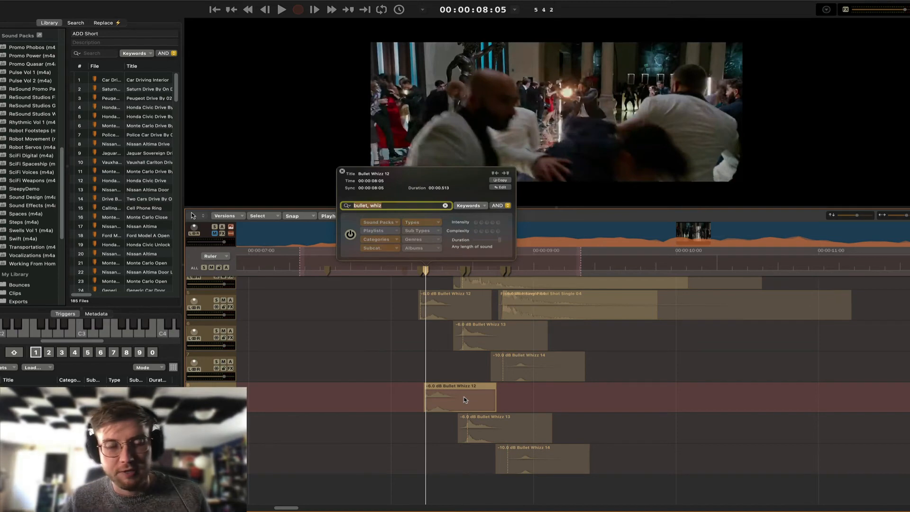
Search for "bullet flesh" replacement sounds for the duplicated Bullet Whizz 12 clip
text(bulle)
text(t fles)
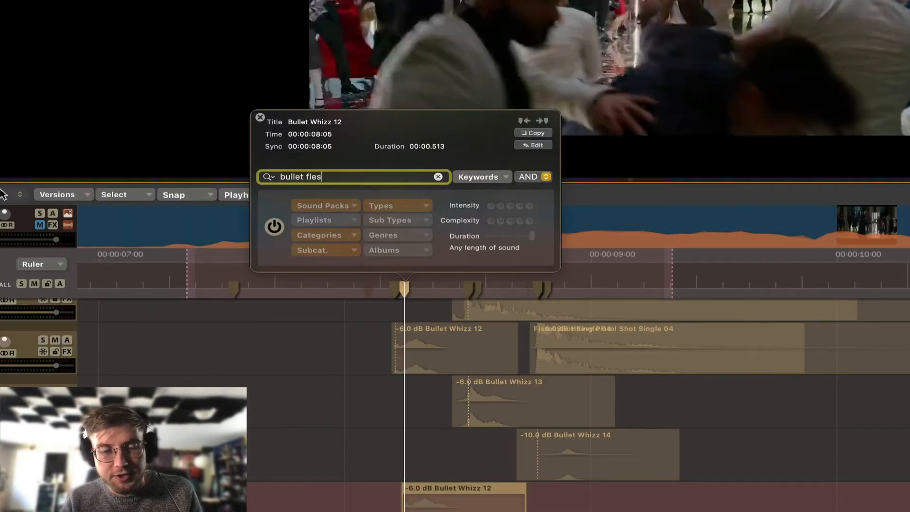
text(h)
key(Return)
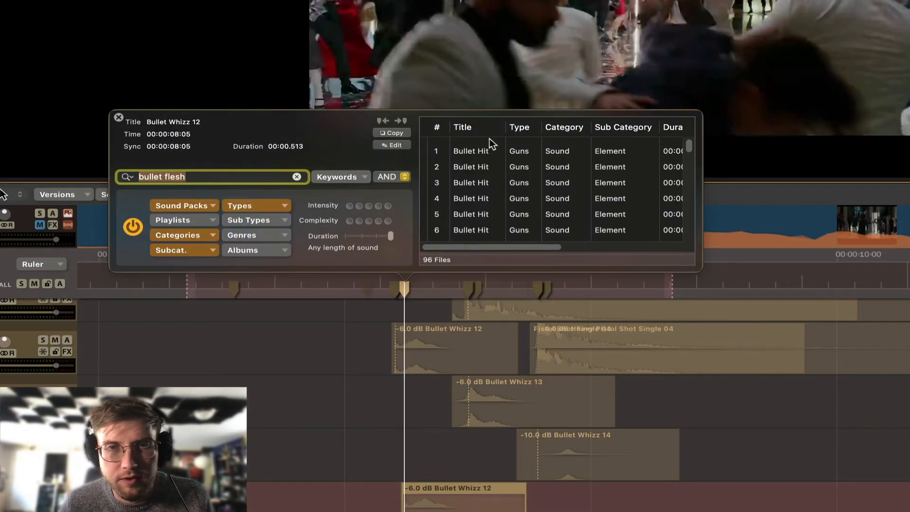
Replace the three duplicated Bullet Whizz clips with Bullet Hit Flesh 10, Bullet Hit Flesh 09 and Bullet Hit Flesh 55
double_click(485, 151)
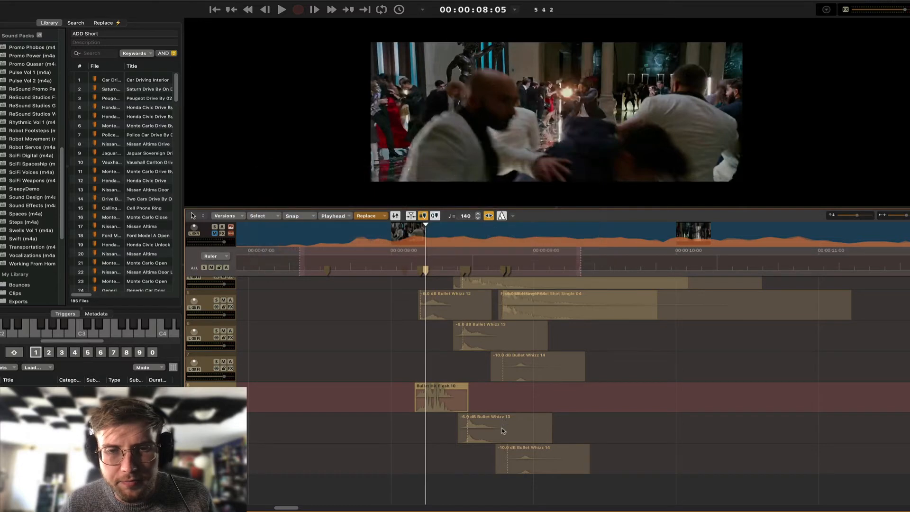
double_click(503, 430)
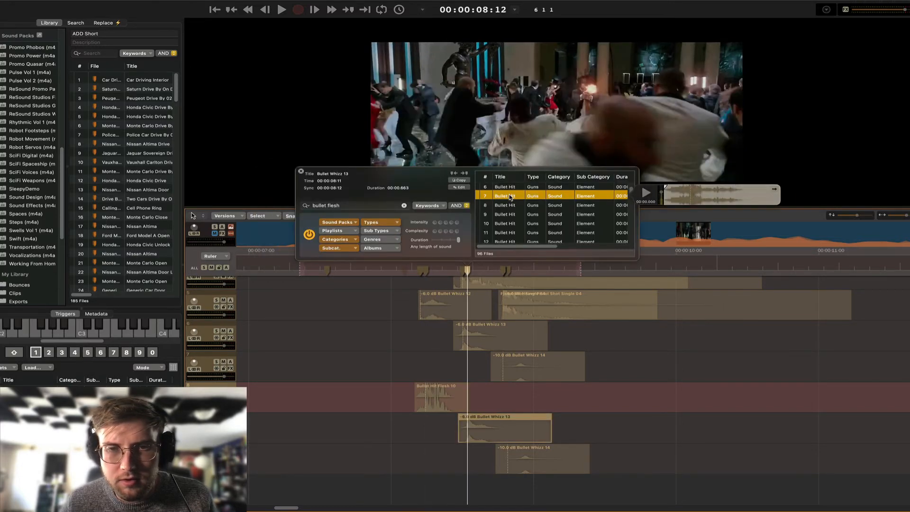
double_click(510, 198)
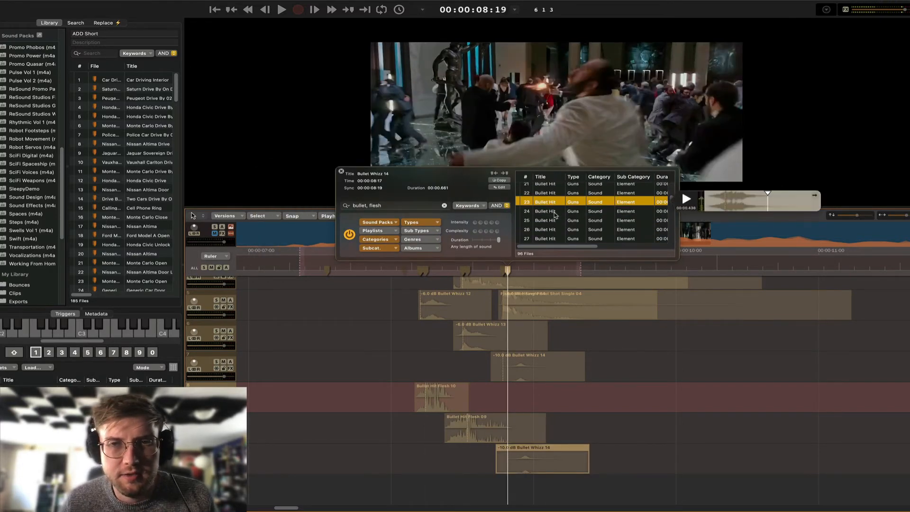
double_click(550, 203)
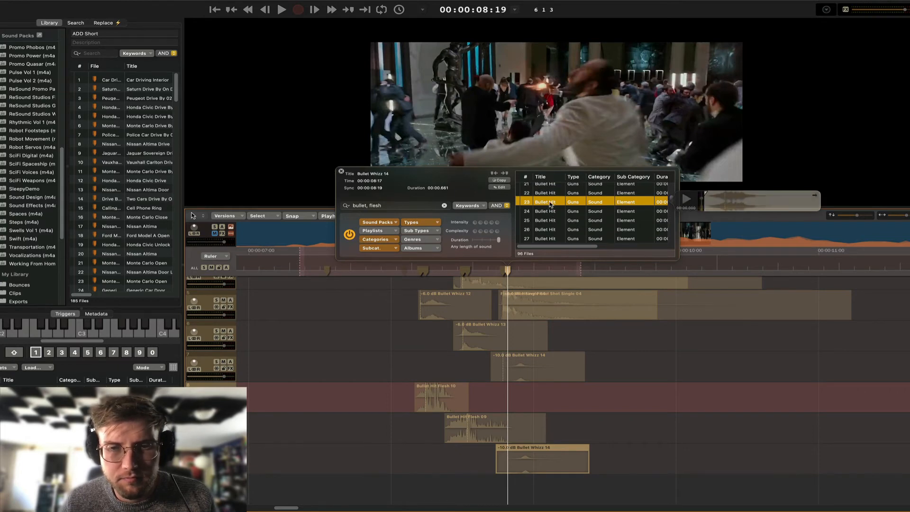
Lower Bullet Whizz 12 and 13 to -18.0 dB, Bullet Whizz 14 to -26.0 dB and the flesh hits to -4.0 dB
click(532, 376)
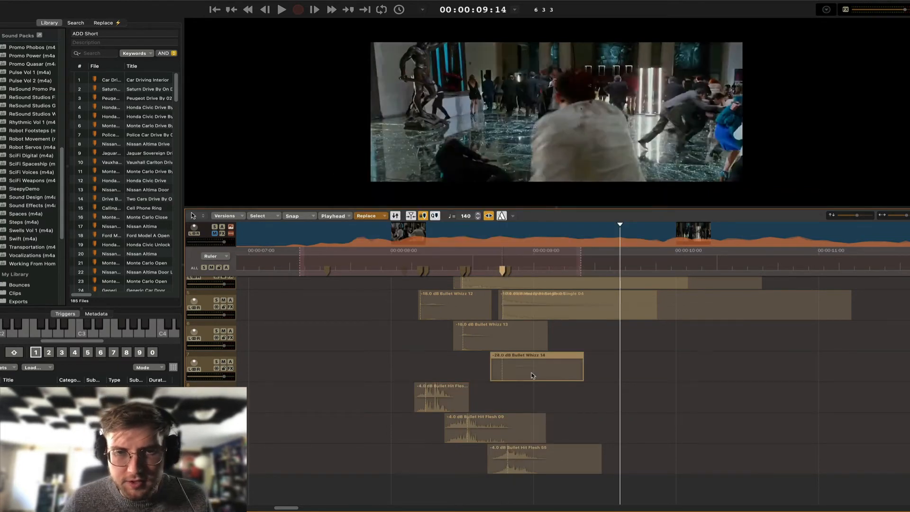
click(404, 253)
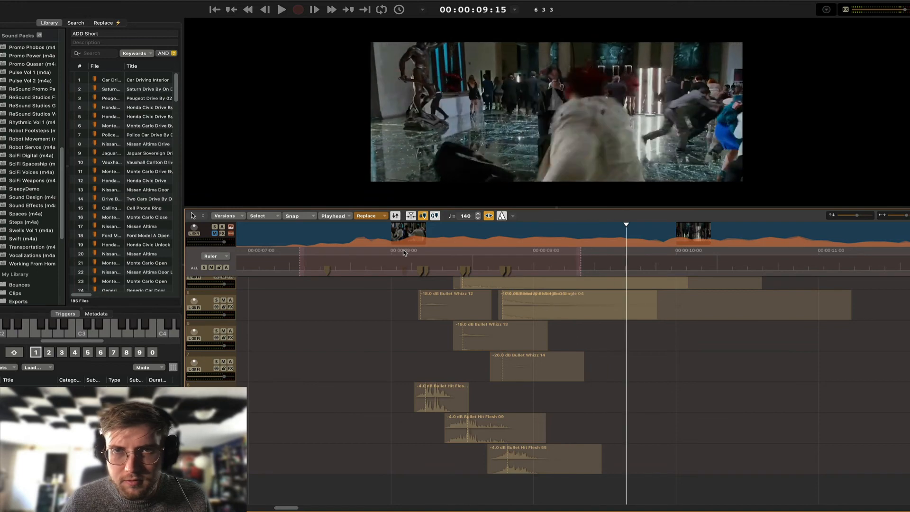
Add a sync marker at 00:00:08:05 and search its replacement sounds for "blood splatter"
click(424, 256)
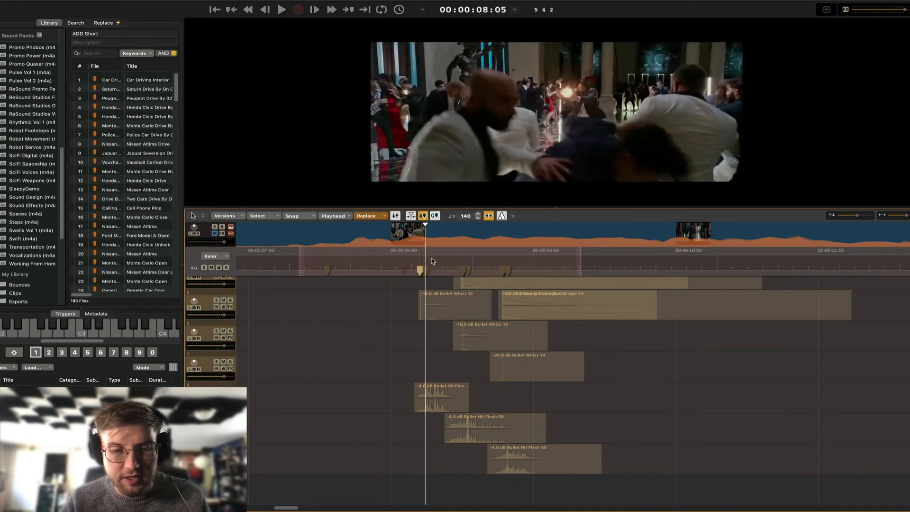
text(m)
text(blood spl)
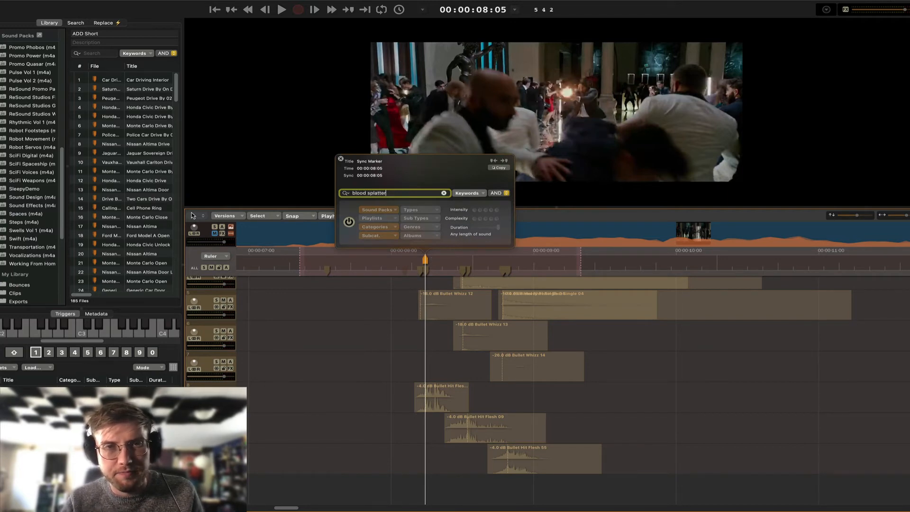
text(atter)
key(Return)
Filter the blood splatter results to higher intensities, audition them and add Blood Splatter 08 at the marker
click(415, 210)
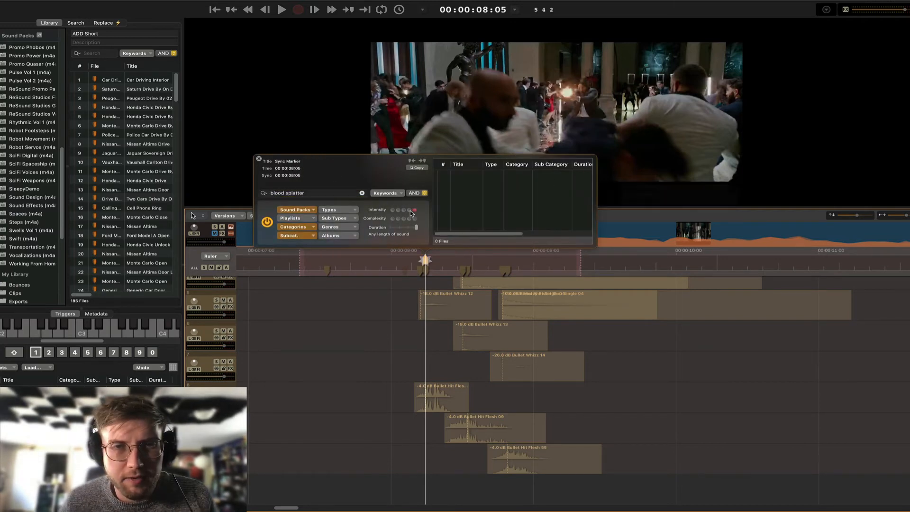
click(485, 214)
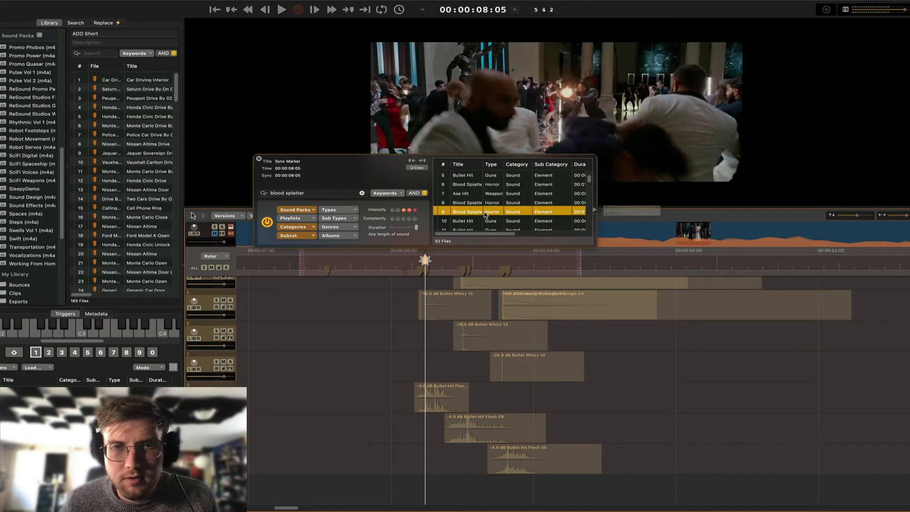
click(474, 206)
double_click(474, 205)
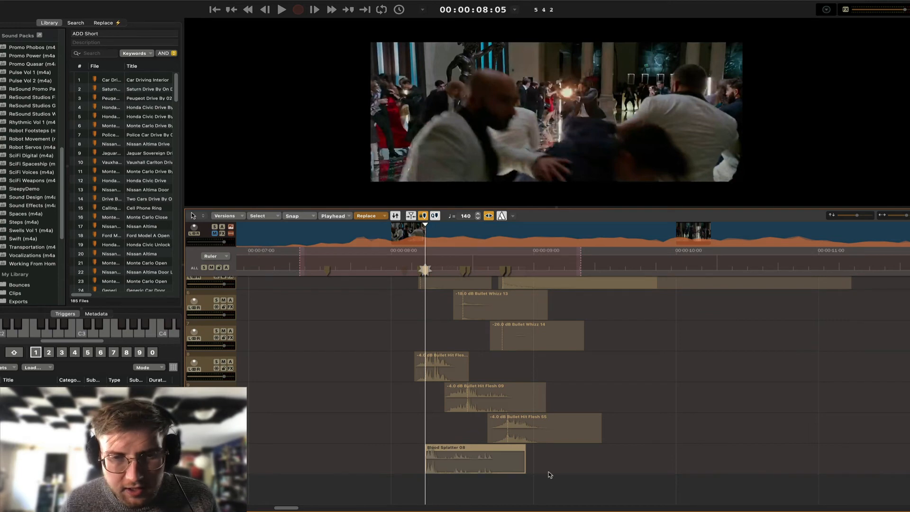
Move Blood Splatter 08 to the second gunshot, trim its end, fade it out and play it back
click(528, 471)
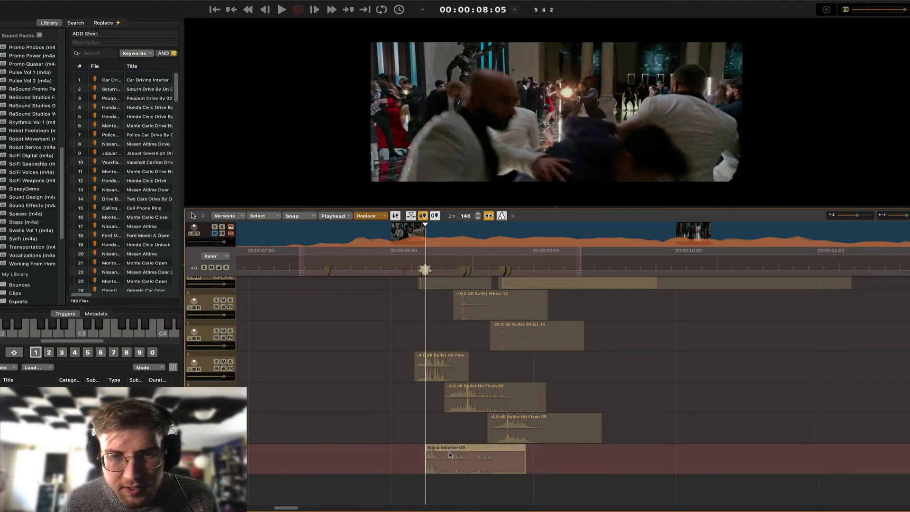
drag(448, 455, 492, 456)
drag(568, 465, 512, 459)
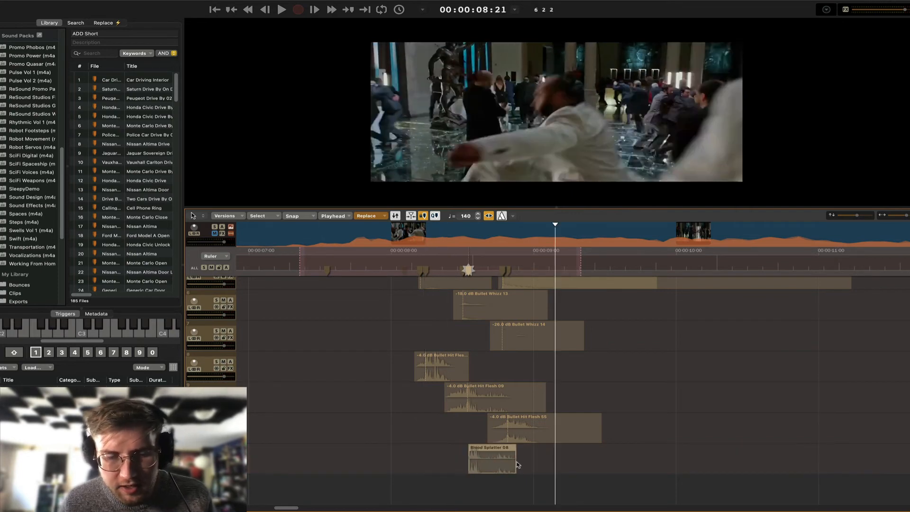
key(g)
key(space)
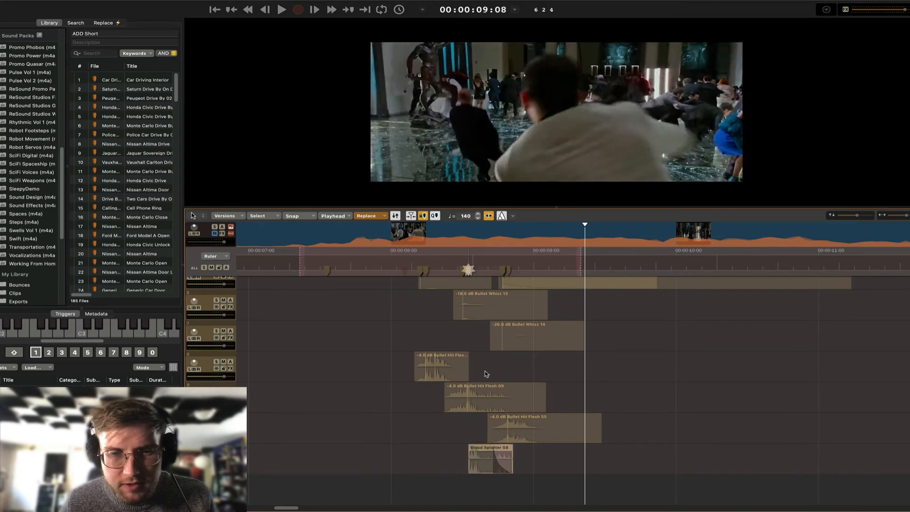
Replace the Blood Splatter 08 copy at the third gunshot with Blood Splatter 05, shortened and faded out
click(548, 210)
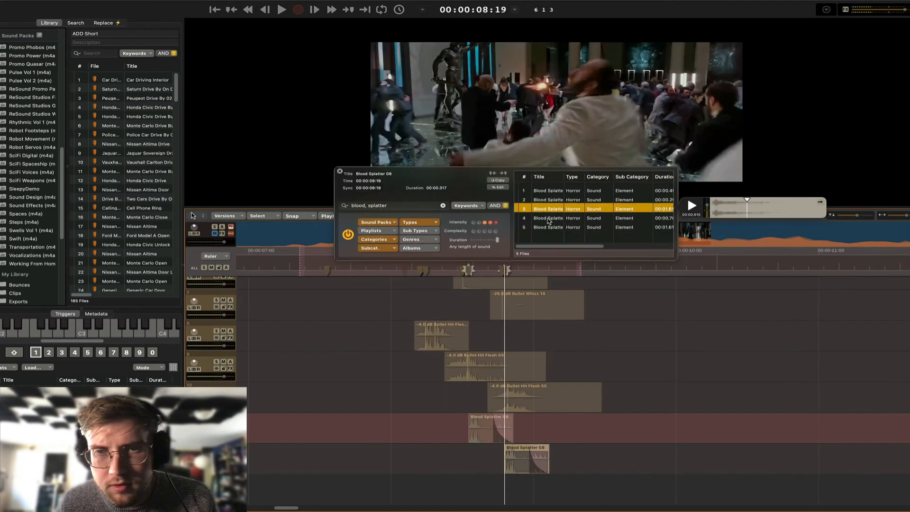
double_click(548, 211)
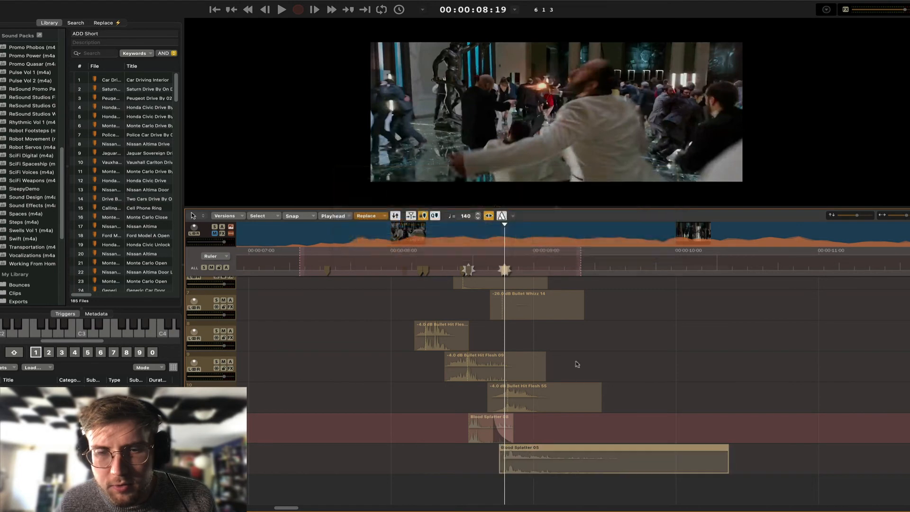
mouse_move(584, 457)
mouse_down()
mouse_move(561, 457)
mouse_move(593, 465)
mouse_up()
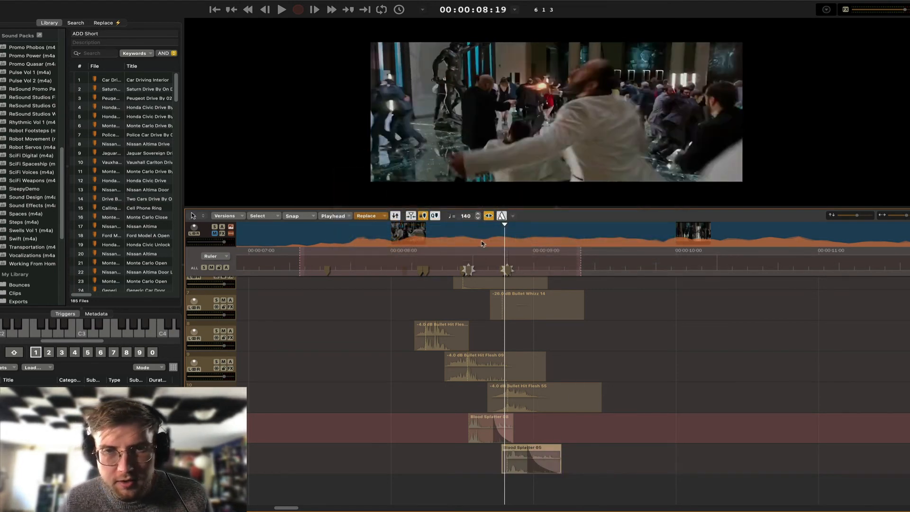
Search for "blood splatter" sounds at a sync marker at 00:00:08:05 and add Blood Splatter 03 and Blood Splatter 01
double_click(425, 262)
text(blood)
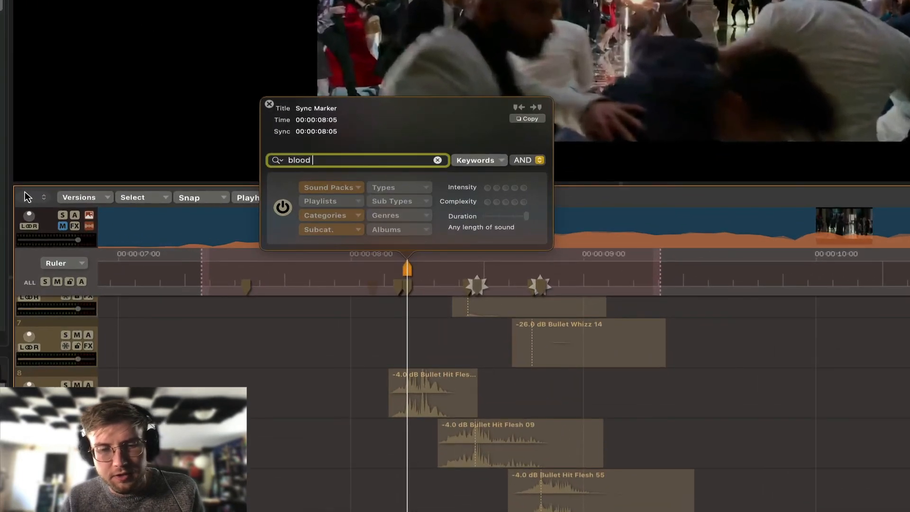
key(Return)
click(473, 188)
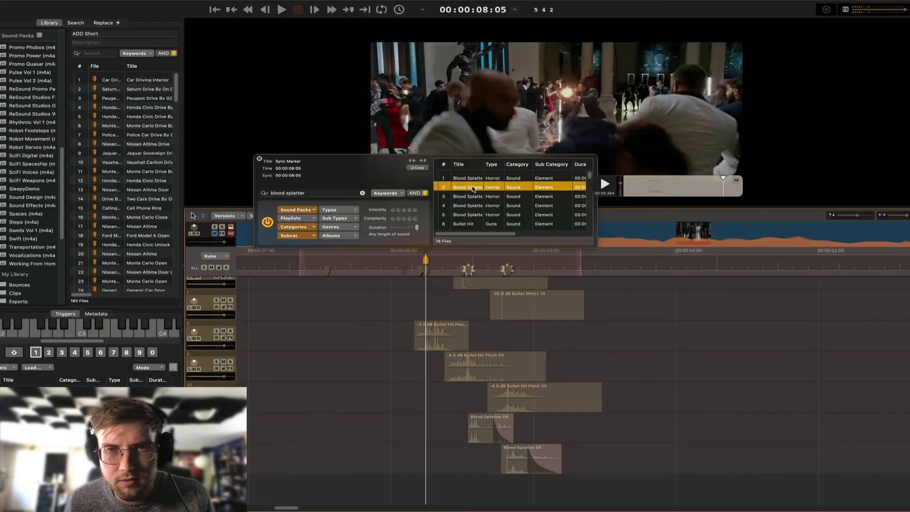
double_click(473, 189)
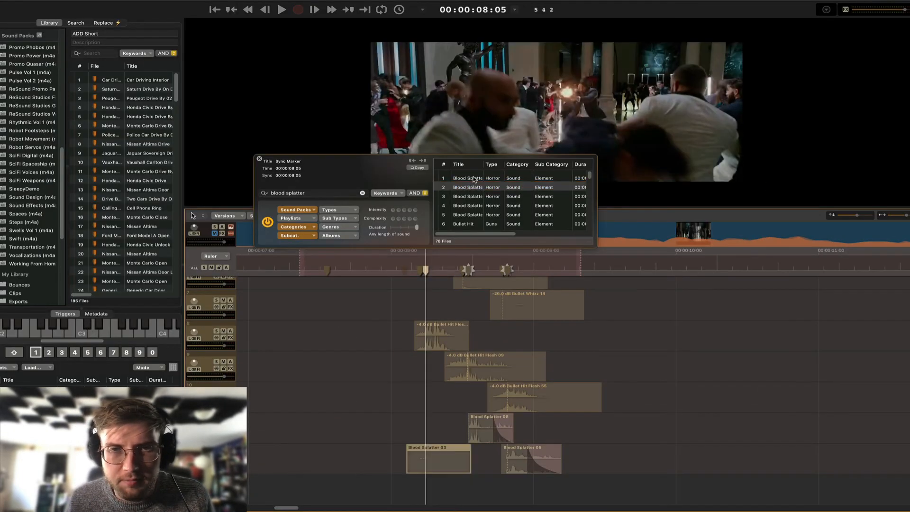
double_click(473, 179)
Raise the gain of the Blood Splatter 03 and Blood Splatter 01 clips to +6.0 dB and close the sound search
scroll(475, 307, down, 1)
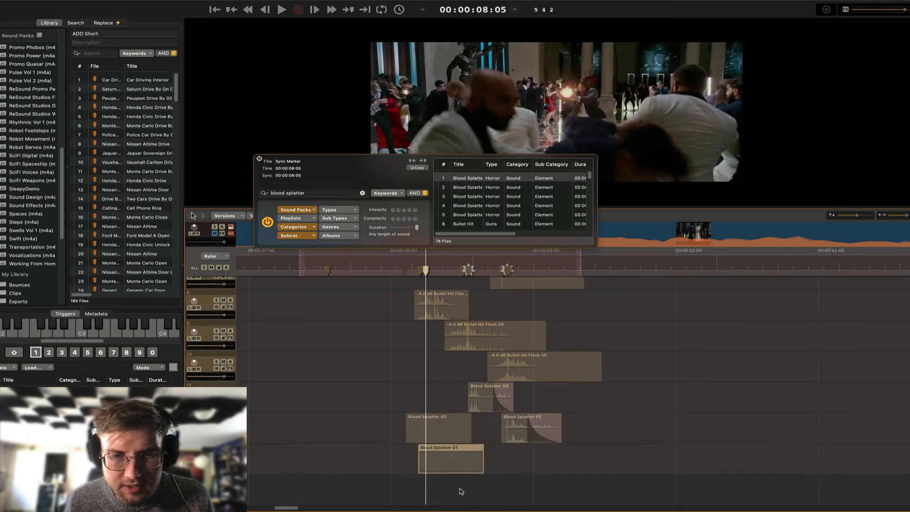
drag(458, 480, 445, 431)
key(equal)
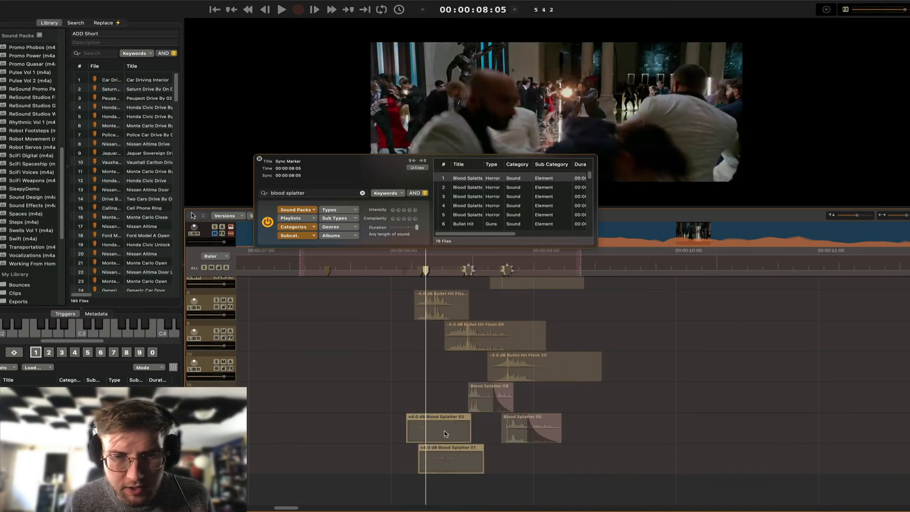
click(259, 159)
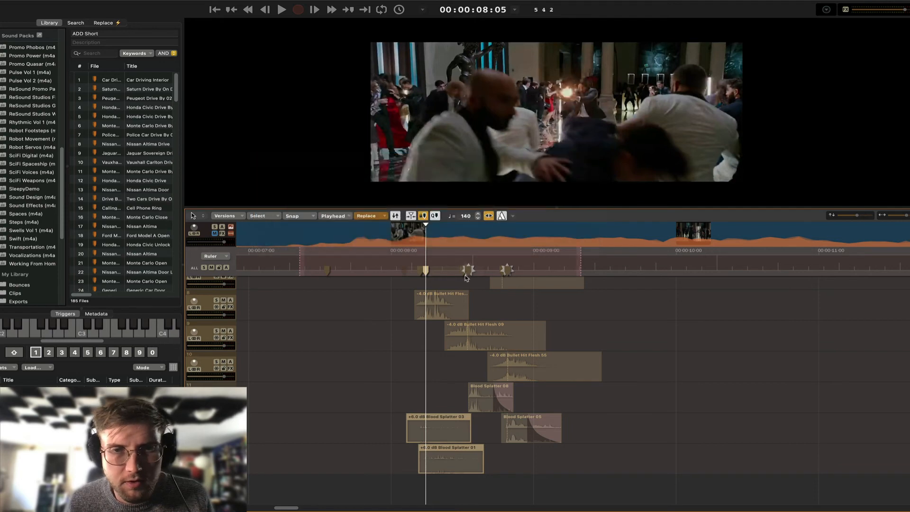
Play back the blood splatters and lower Blood Splatter 03 and 01 to -2.0 dB and Blood Splatter 08 and 05 to -8.0 dB
click(398, 258)
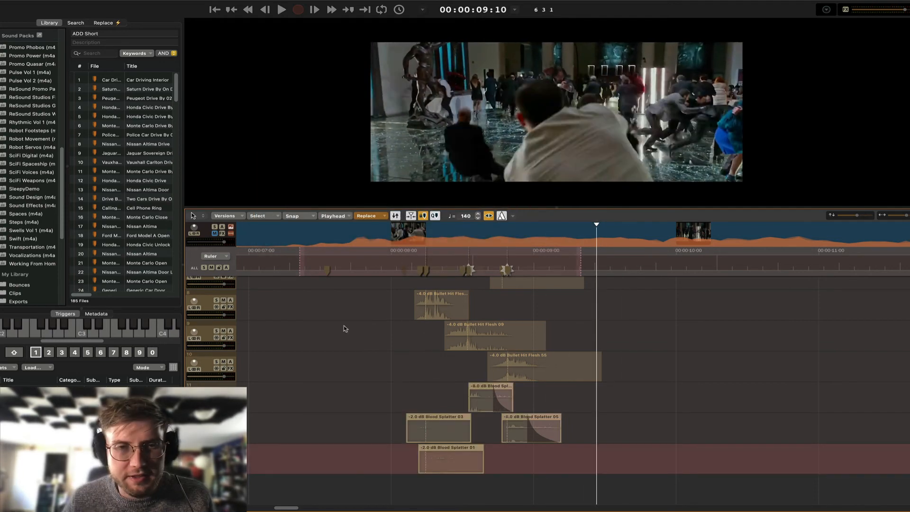
click(279, 256)
key(space)
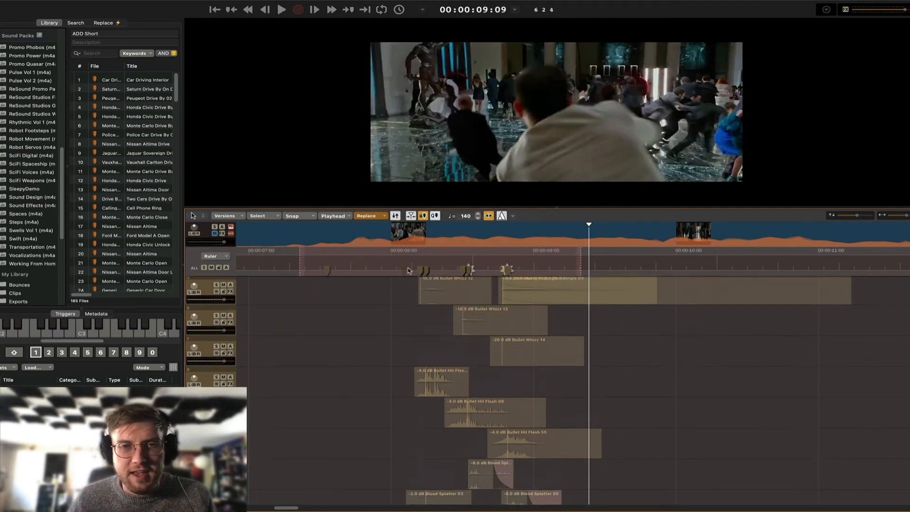
Add a sync marker at the first gunshot's frame, 00:00:08:05, and search for "gun handle" sounds
scroll(409, 271, up, 5)
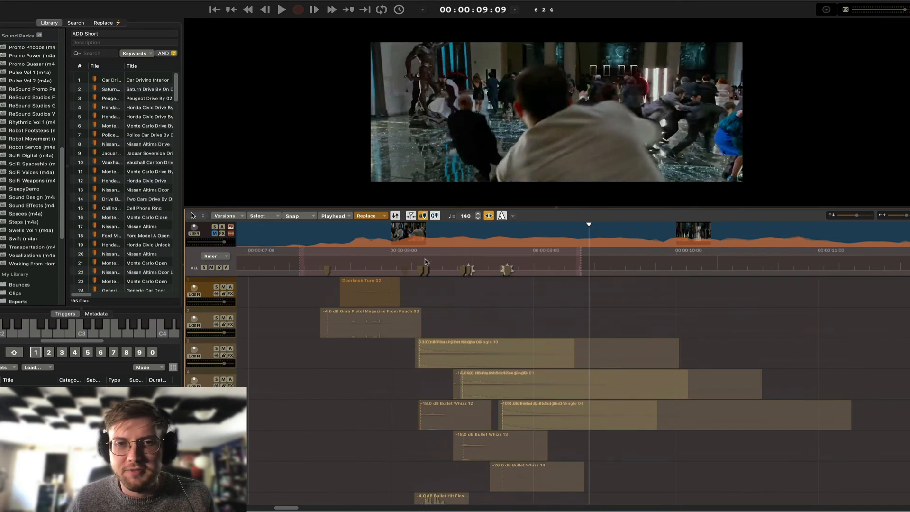
click(425, 262)
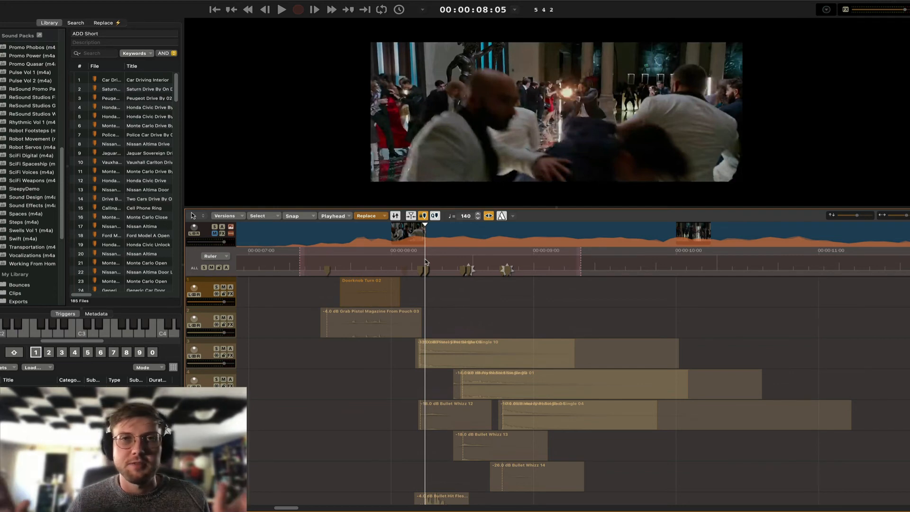
scroll(471, 353, down, 7)
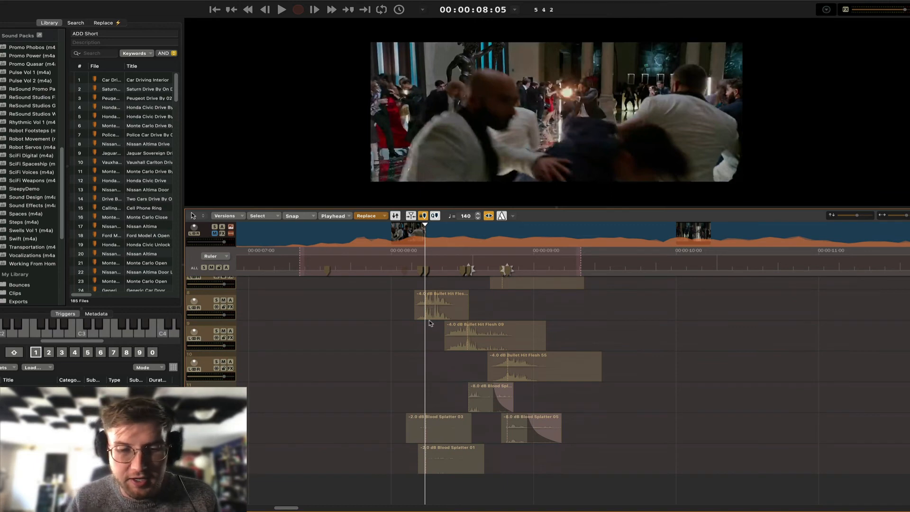
key(m)
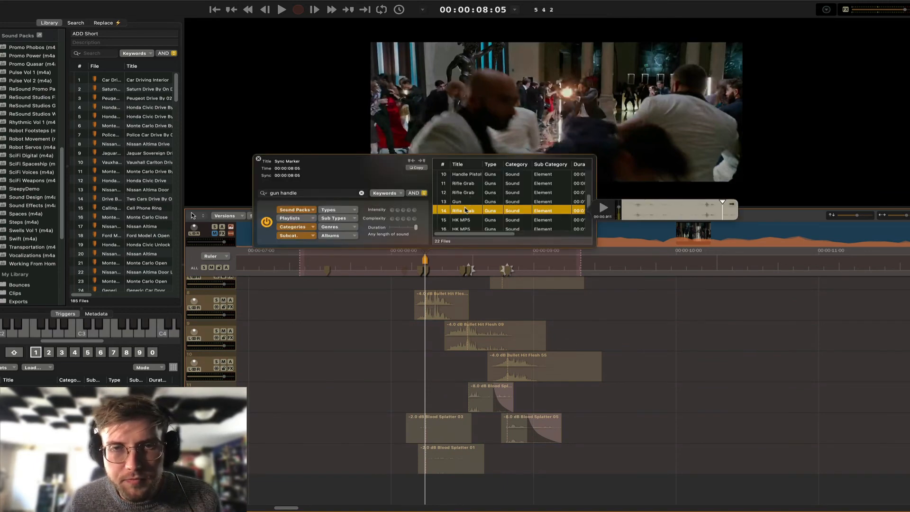
Place Rifle Grab And Drop 04 on a new track, align it with the first gunshot and lower its gain to -6.0 dB
drag(465, 211, 457, 493)
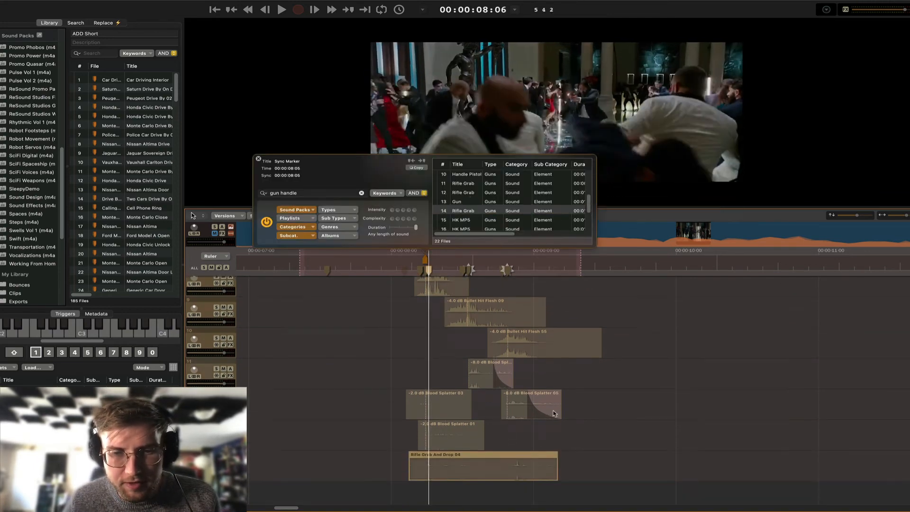
scroll(554, 413, down, 1)
click(555, 434)
click(259, 159)
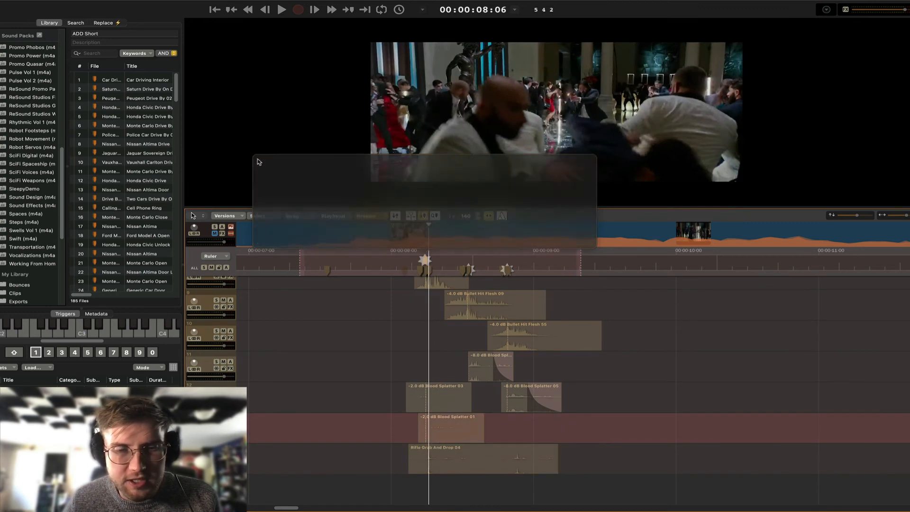
drag(494, 462, 489, 458)
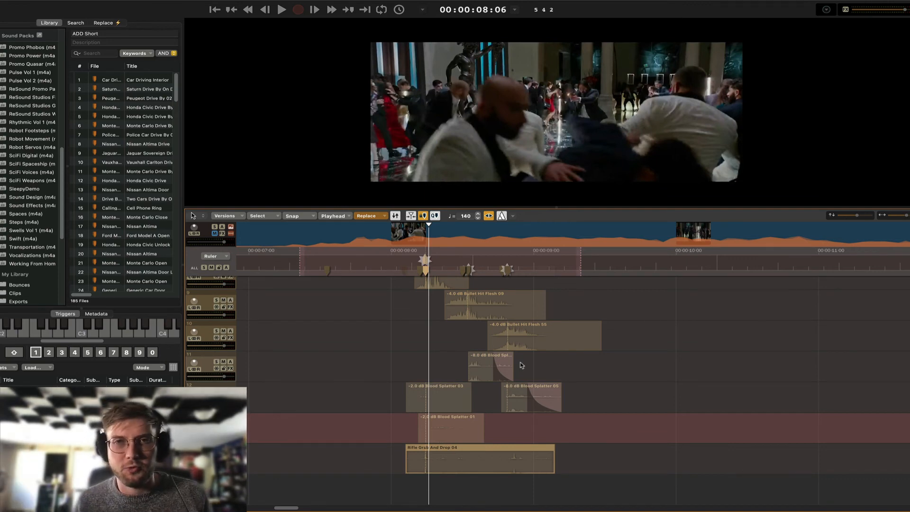
key(minus)
key(minus)
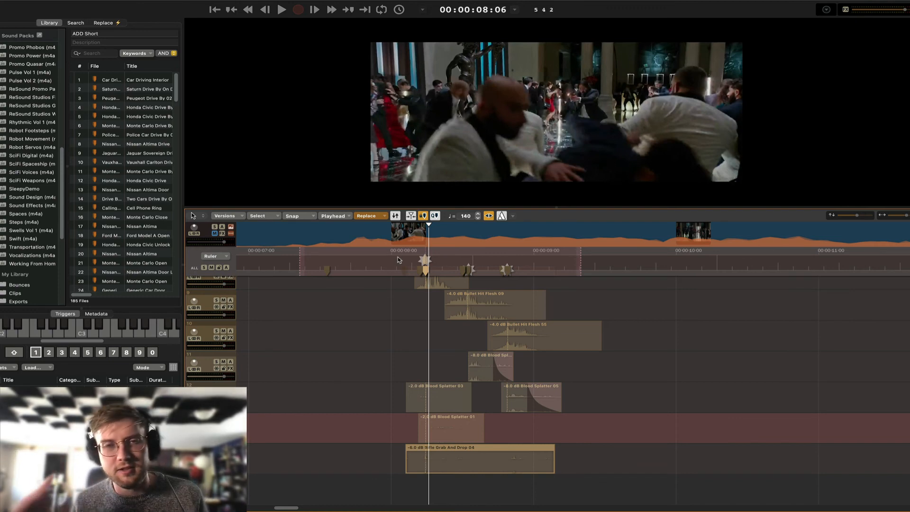
Play back the scene, lowering Doorknob Turn 02 to -4.0 dB and Grab Pistol Magazine From Pouch 03 to -12.0 dB
click(284, 270)
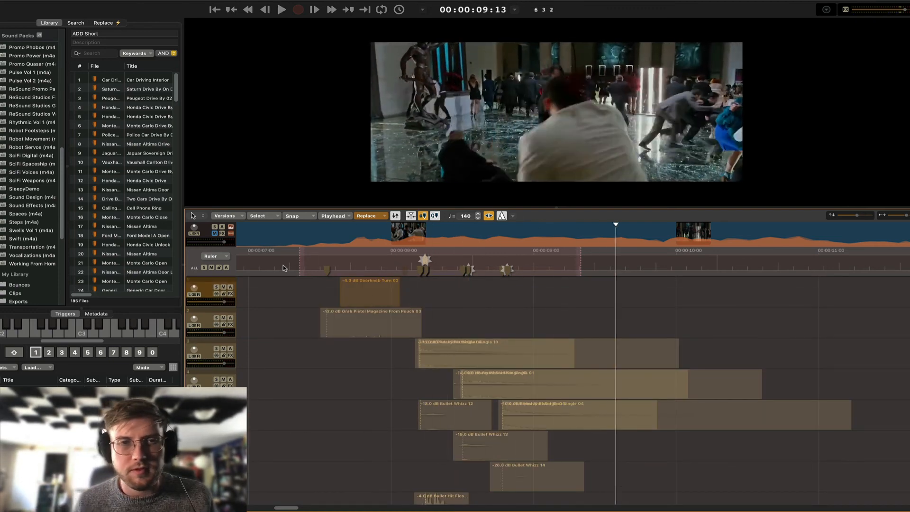
key(space)
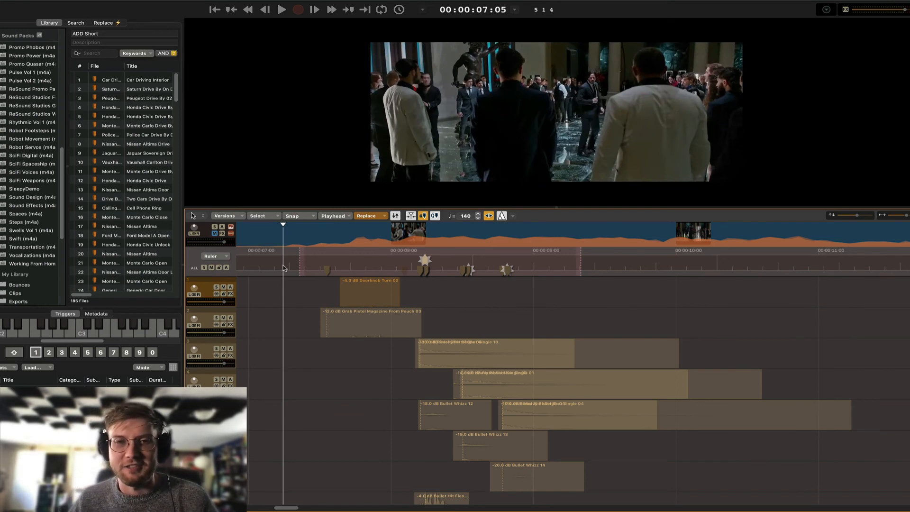
Review the layered tracks and play back the complete gunshot sequence from 00:00:07:05
scroll(742, 479, down, 5)
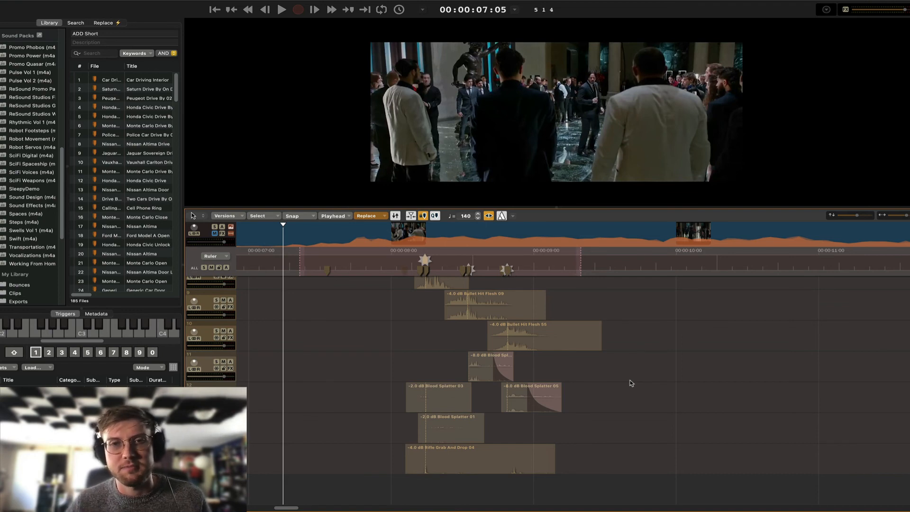
scroll(651, 368, up, 5)
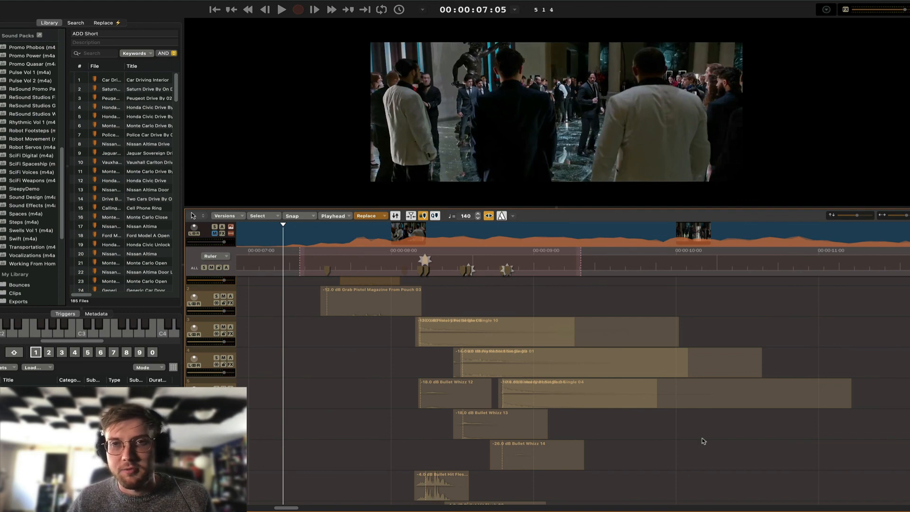
key(space)
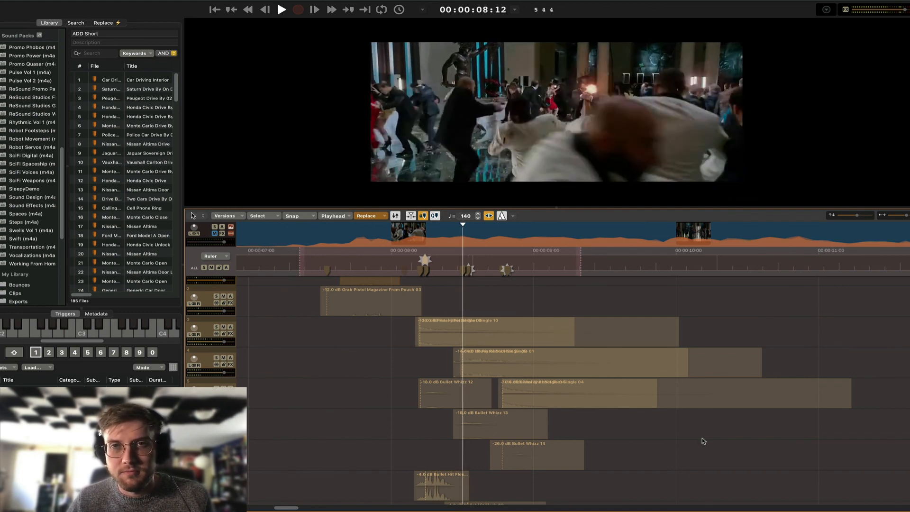